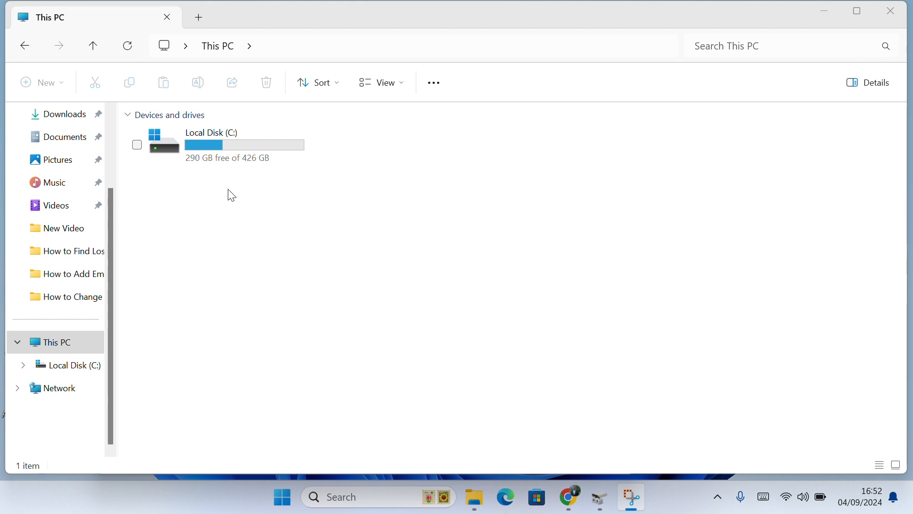
Close the File Explorer window and the open Disk Management window to return to the desktop
{"action": "left_click", "coordinate": [132, 120]}
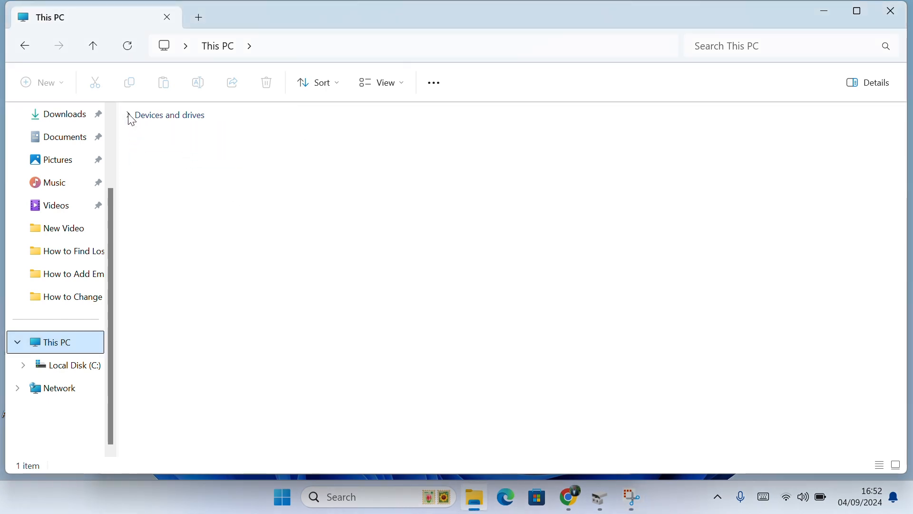
{"action": "left_click", "coordinate": [132, 116]}
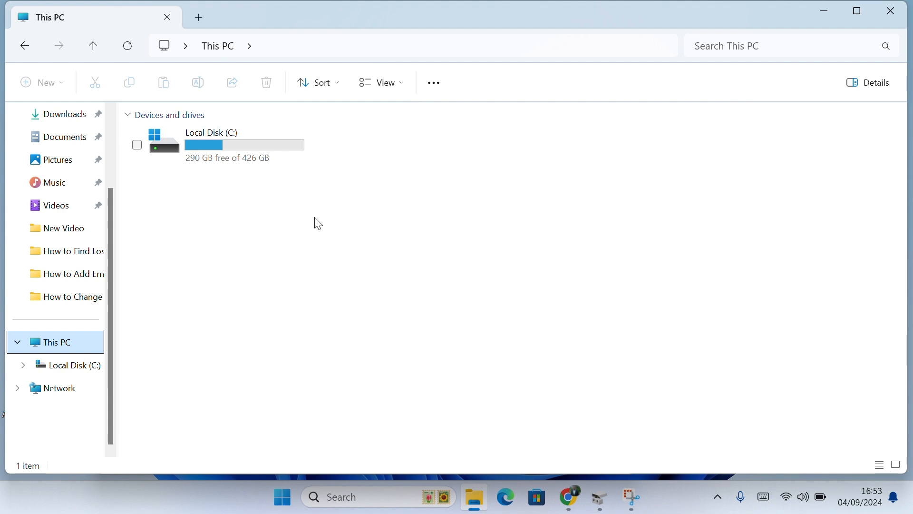
{"action": "left_click", "coordinate": [892, 12]}
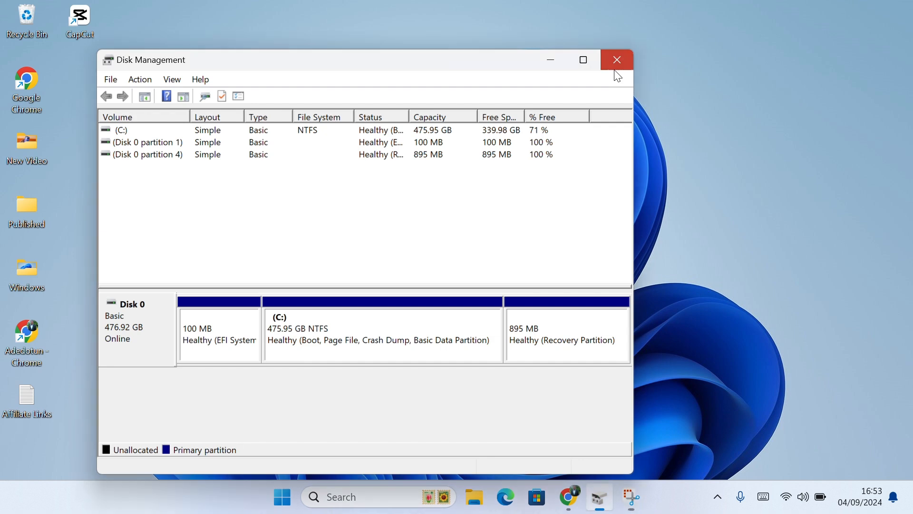
{"action": "left_click", "coordinate": [618, 76]}
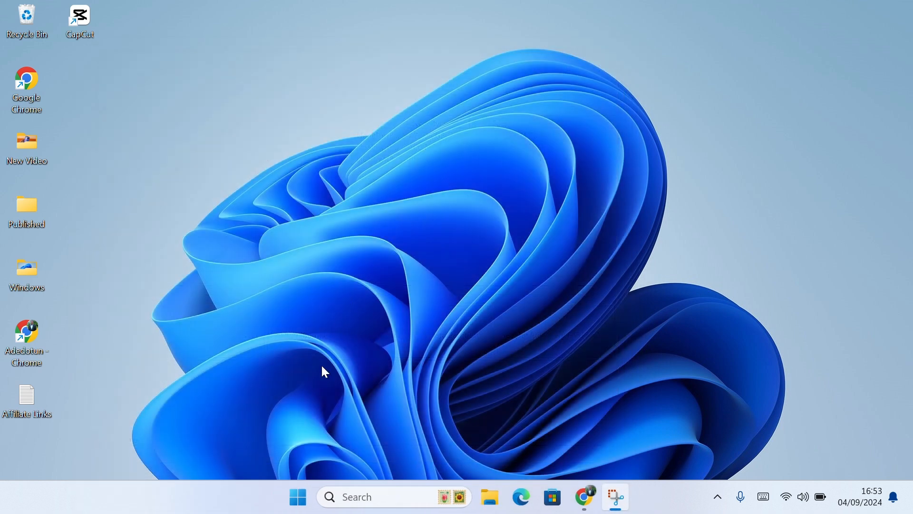
Open Disk Management and reposition its window on the desktop
{"action": "left_click", "coordinate": [296, 501]}
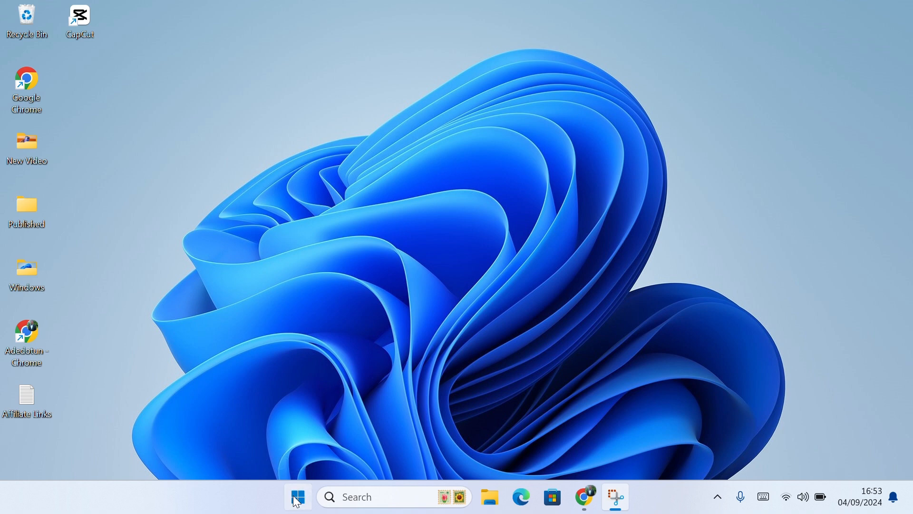
{"action": "right_click", "coordinate": [297, 502]}
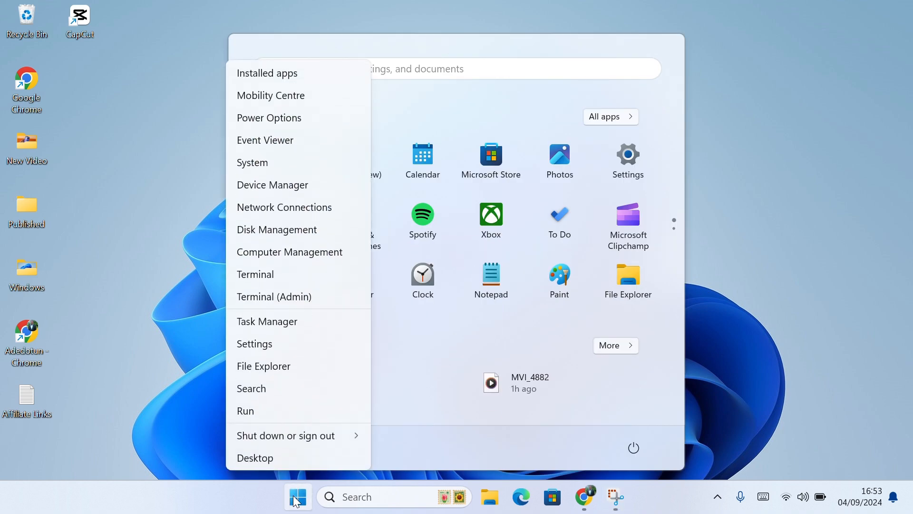
{"action": "left_click", "coordinate": [294, 233]}
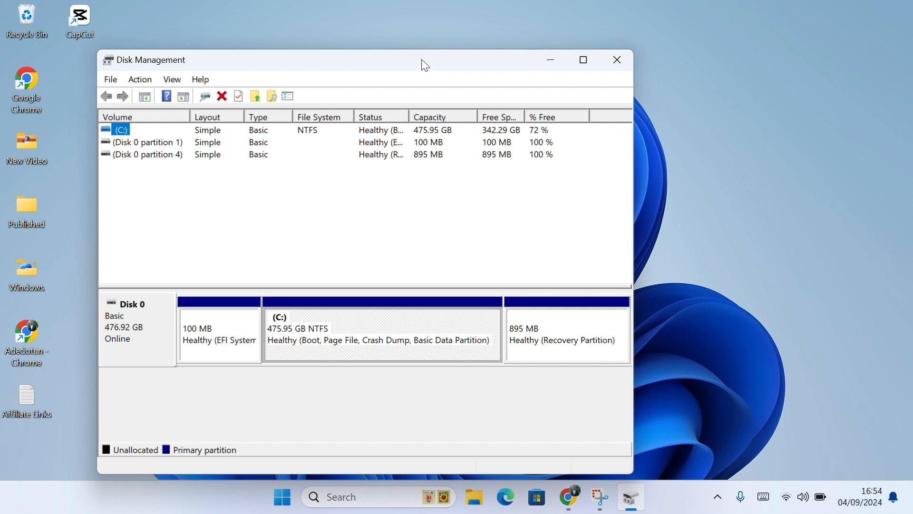
{"action": "left_click_drag", "start_coordinate": [423, 63], "coordinate": [492, 67]}
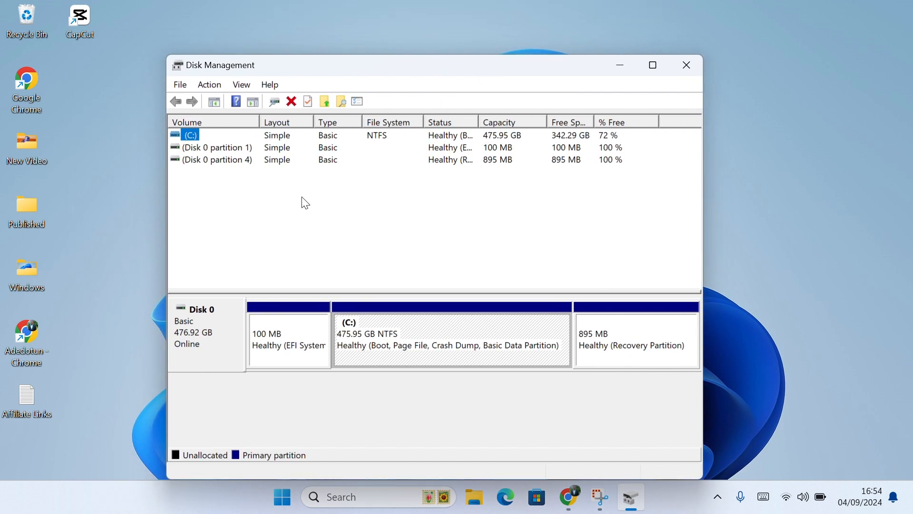
{"action": "left_click", "coordinate": [285, 220]}
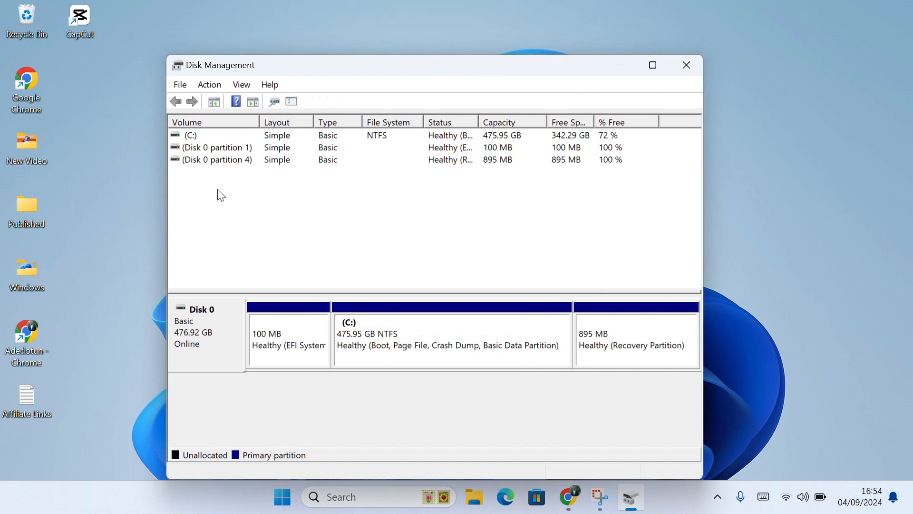
Shrink the C: volume by 70000 MB to free up unallocated space on Disk 0
{"action": "left_click", "coordinate": [191, 138]}
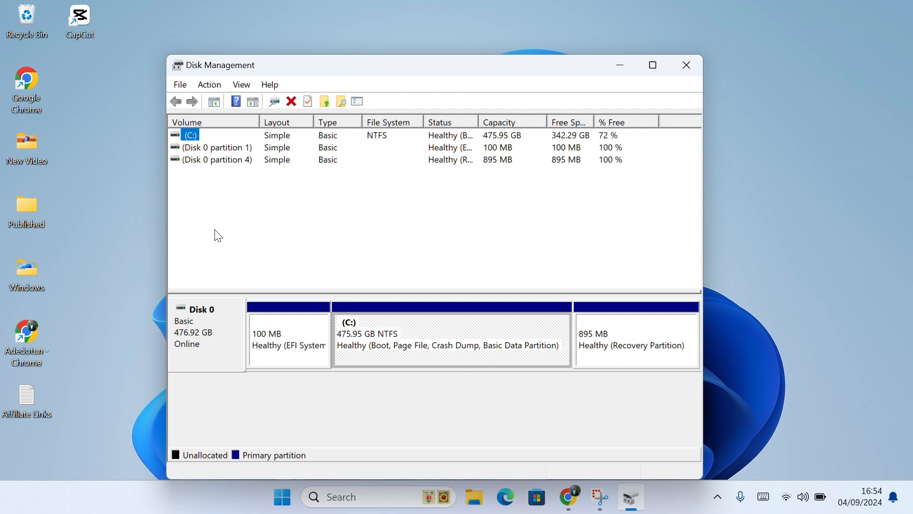
{"action": "left_click", "coordinate": [200, 119]}
{"action": "left_click", "coordinate": [199, 119]}
{"action": "right_click", "coordinate": [197, 141]}
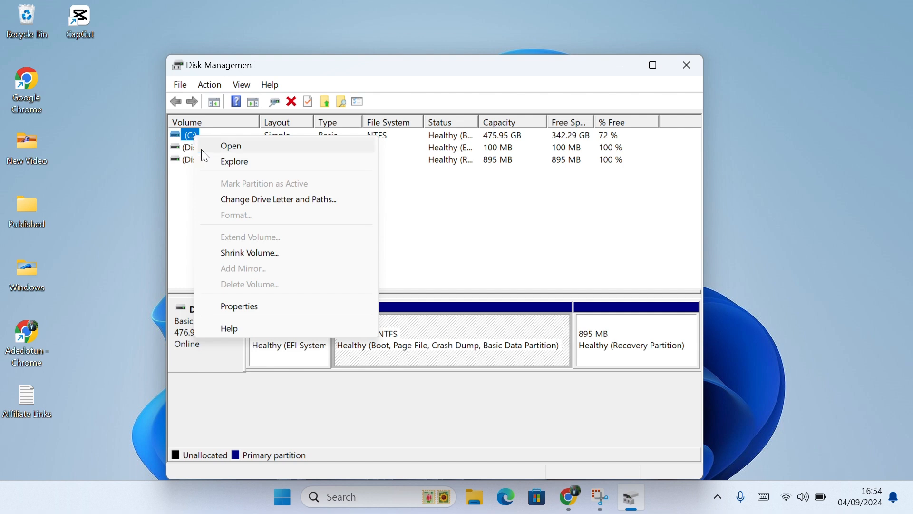
{"action": "left_click", "coordinate": [246, 257]}
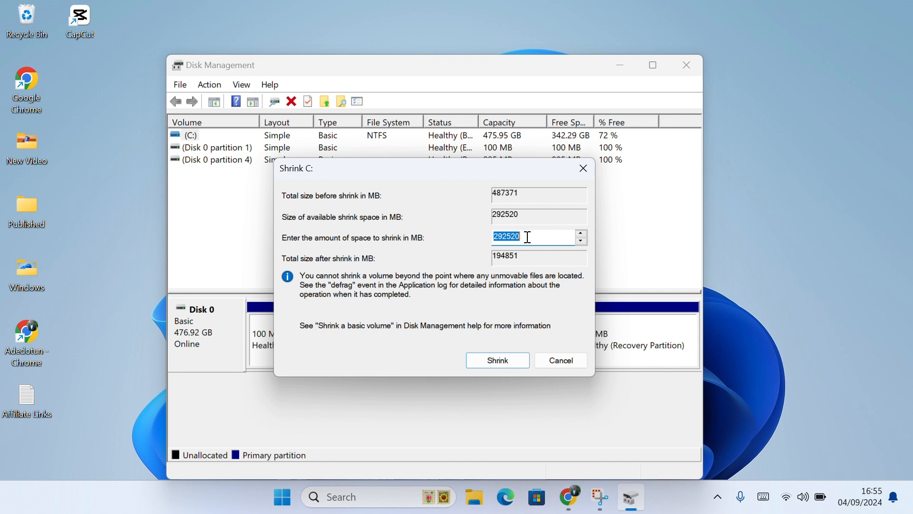
{"action": "key", "text": "BackSpace"}
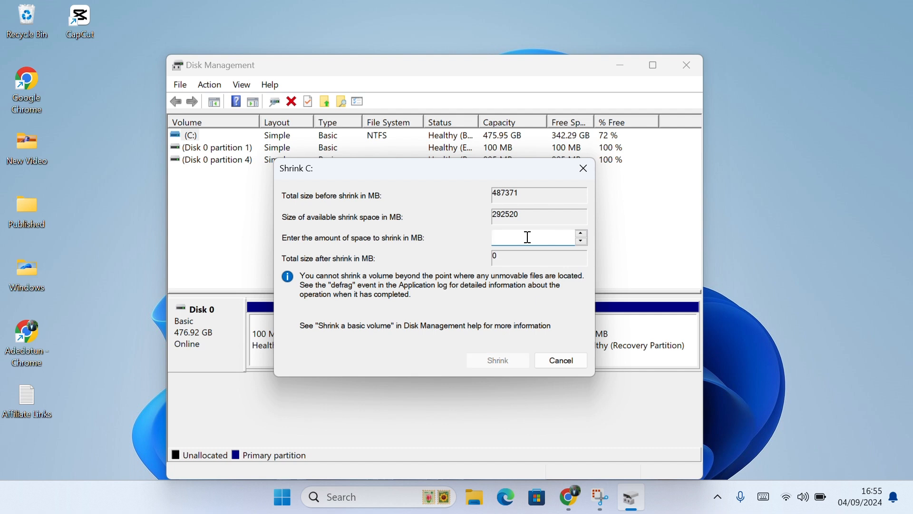
{"action": "type", "text": "700000"}
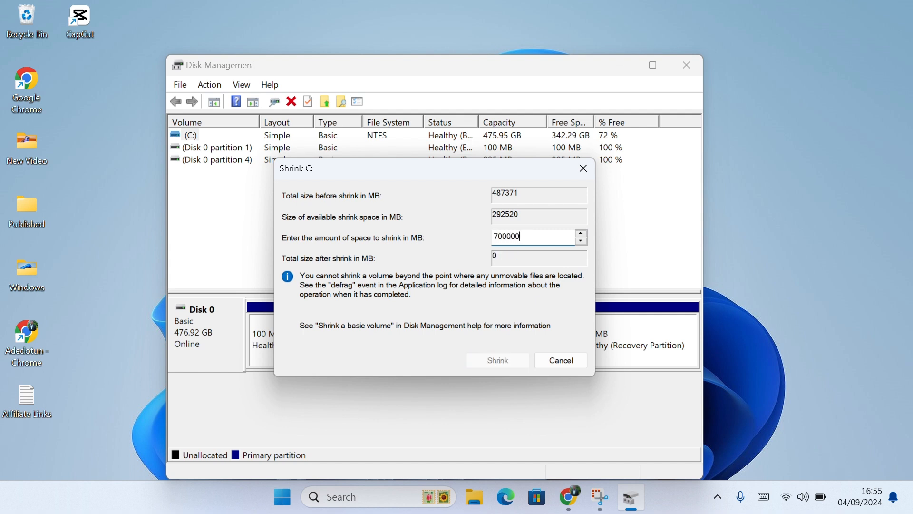
{"action": "key", "text": "BackSpace"}
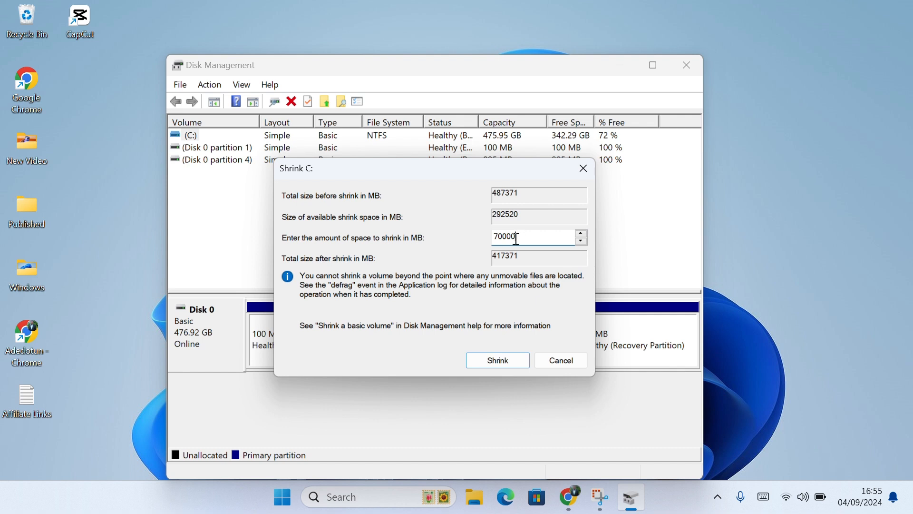
{"action": "left_click_drag", "start_coordinate": [504, 236], "coordinate": [492, 238]}
{"action": "left_click", "coordinate": [510, 233]}
{"action": "left_click", "coordinate": [496, 359]}
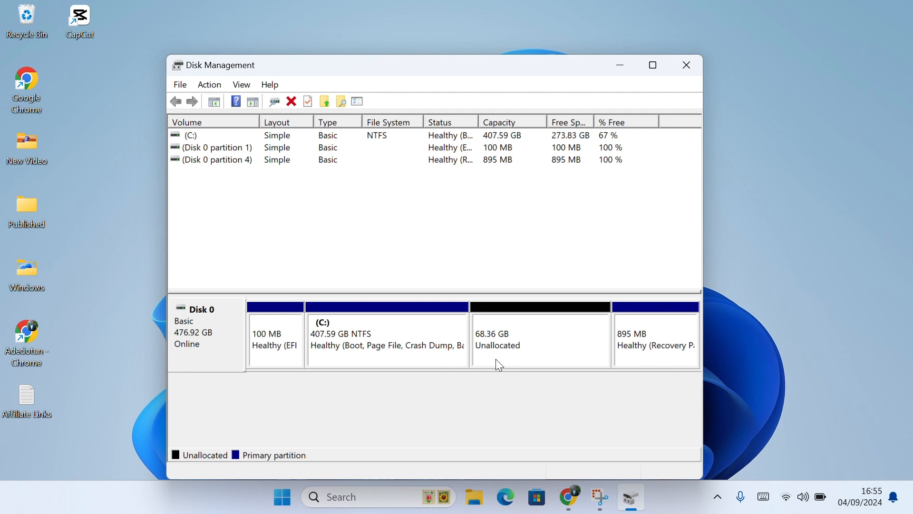
Check the drives listed under This PC in File Explorer, and return to Disk Management
{"action": "left_click", "coordinate": [475, 499]}
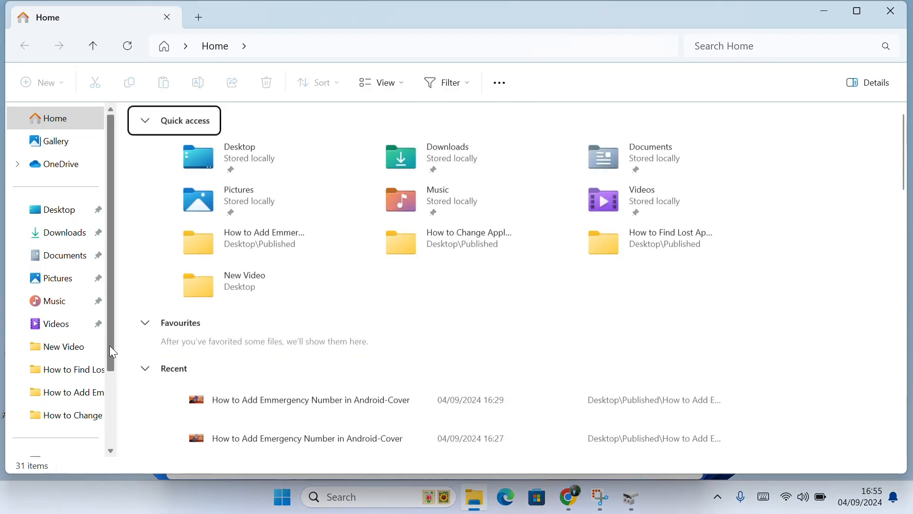
{"action": "left_click_drag", "start_coordinate": [110, 351], "coordinate": [108, 435]}
{"action": "left_click", "coordinate": [62, 354]}
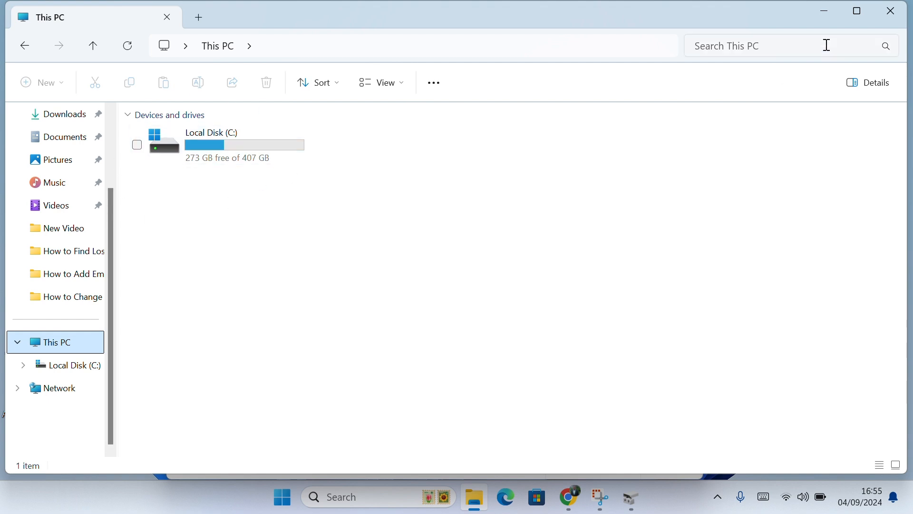
{"action": "left_click", "coordinate": [826, 13]}
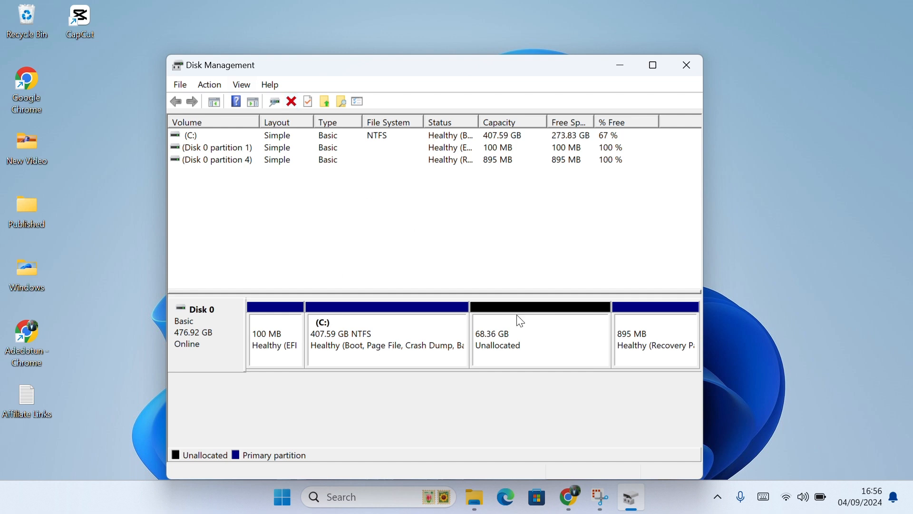
Start a new simple volume in the unallocated space on Disk 0 and accept a volume size of 70000 MB
{"action": "left_click", "coordinate": [510, 354]}
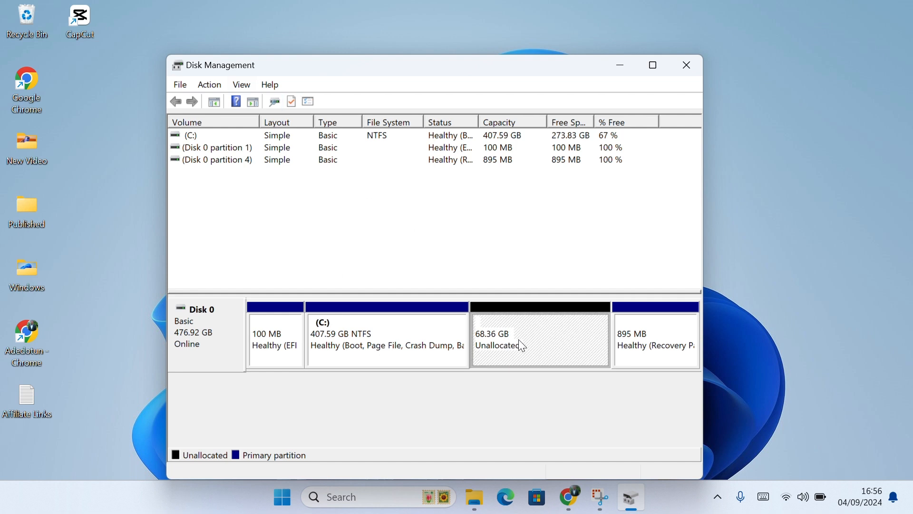
{"action": "right_click", "coordinate": [542, 350]}
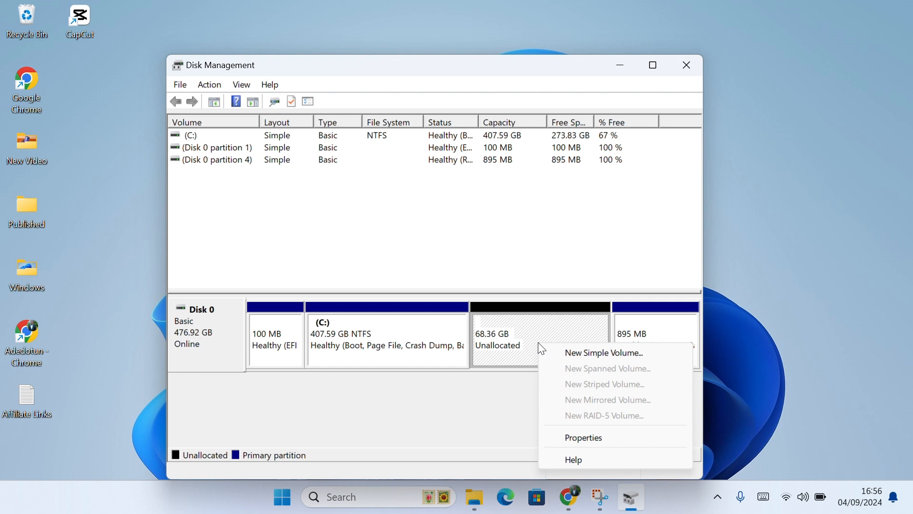
{"action": "left_click", "coordinate": [563, 355]}
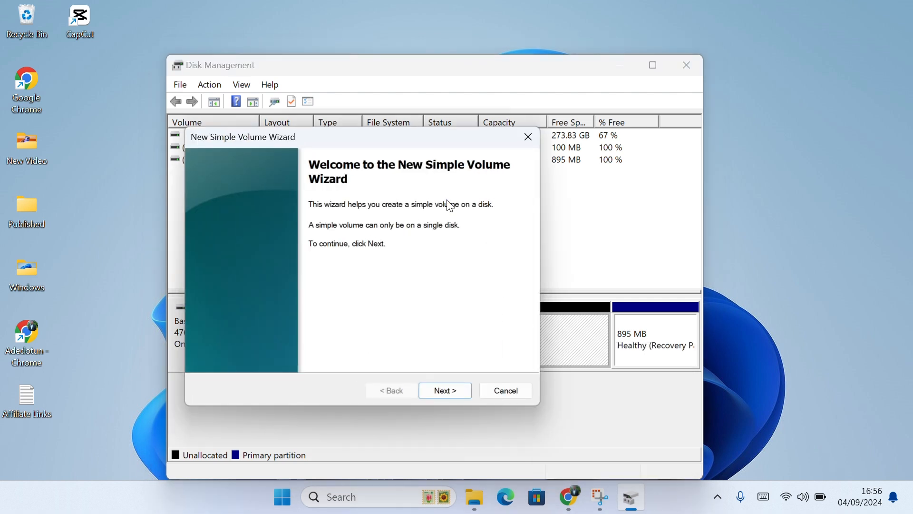
{"action": "left_click_drag", "start_coordinate": [408, 133], "coordinate": [481, 114]}
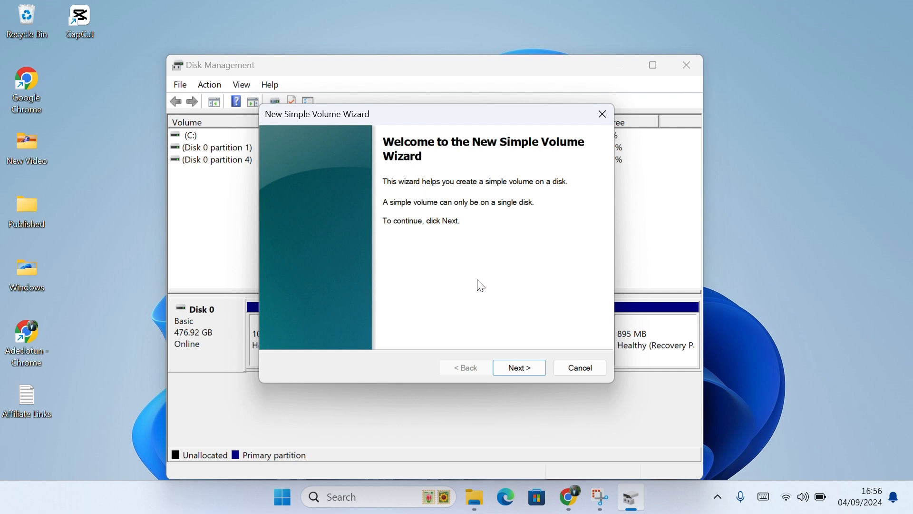
{"action": "left_click", "coordinate": [522, 370]}
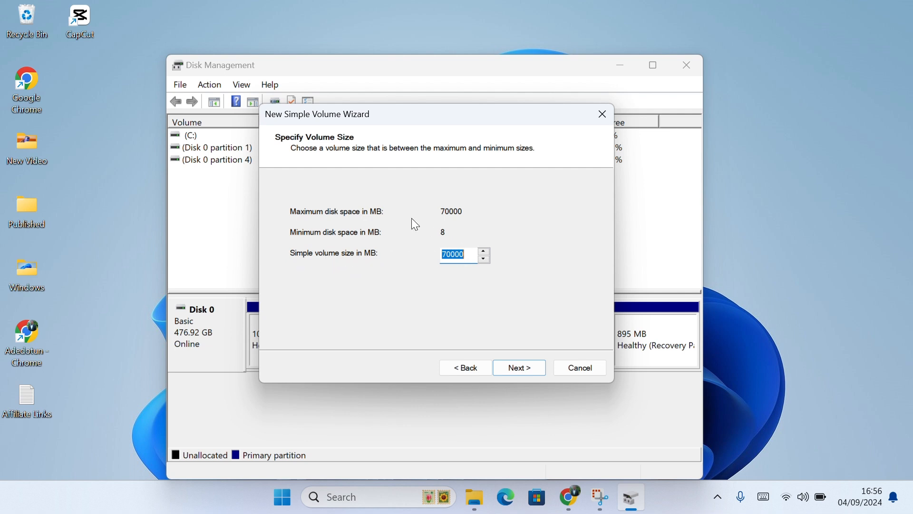
{"action": "left_click", "coordinate": [520, 367]}
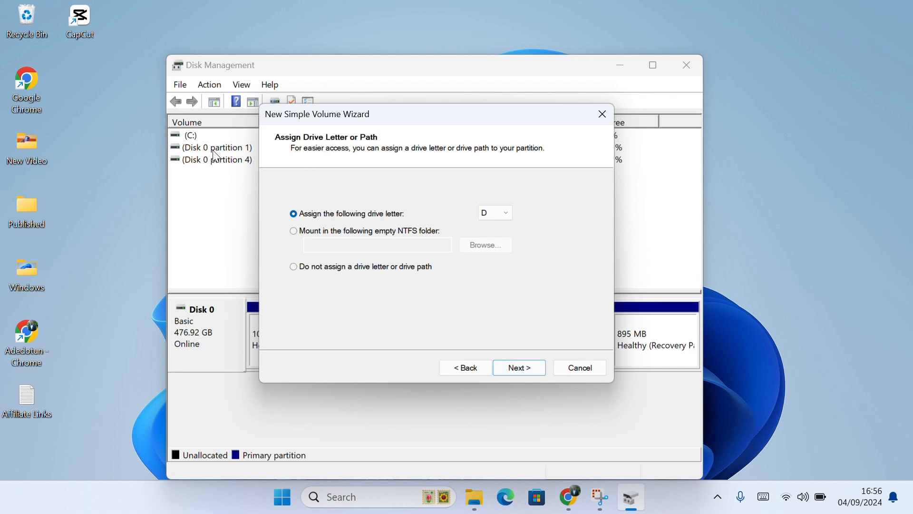
Check in File Explorer which drive letters are in use, and return to the New Simple Volume Wizard
{"action": "left_click", "coordinate": [475, 498]}
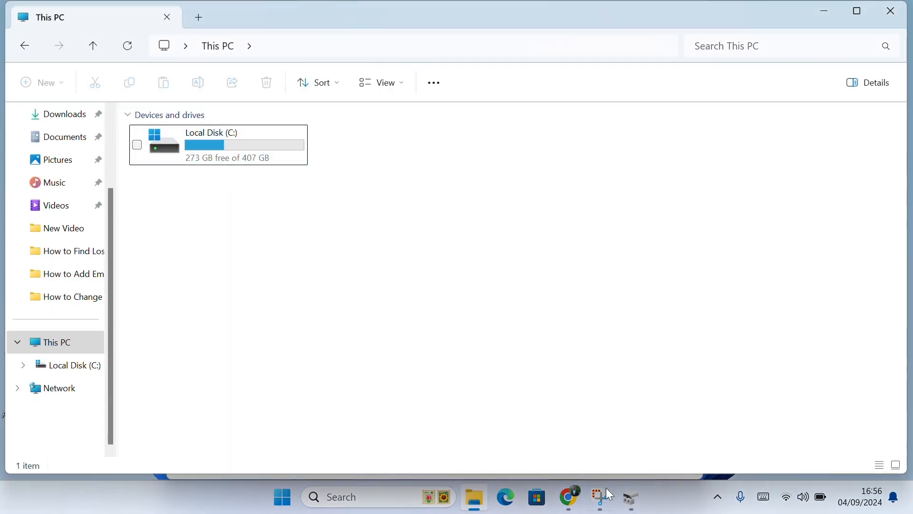
{"action": "left_click", "coordinate": [633, 507]}
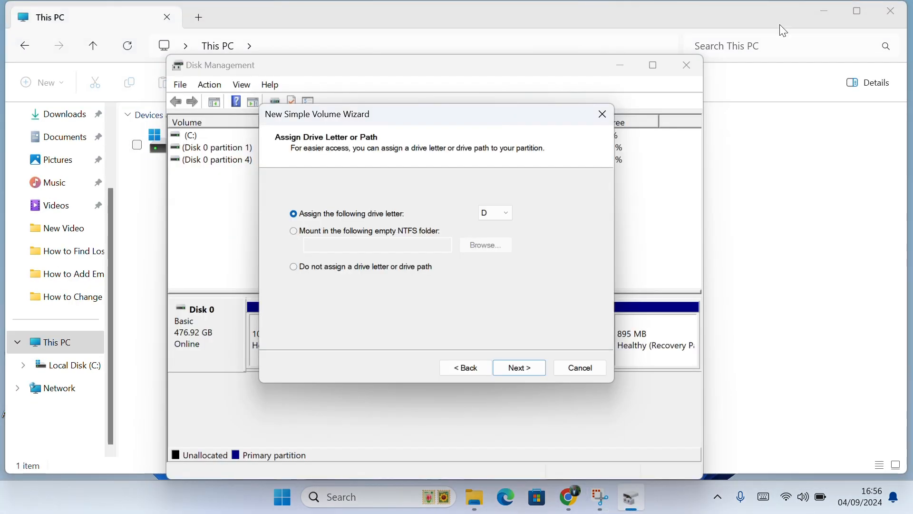
{"action": "left_click", "coordinate": [813, 12]}
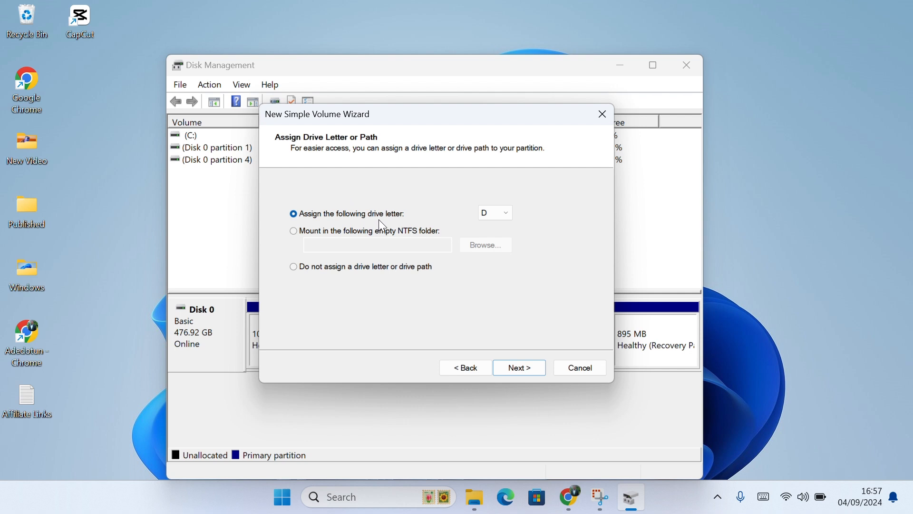
Assign drive letter D to the new volume and continue to the format settings
{"action": "left_click", "coordinate": [503, 220]}
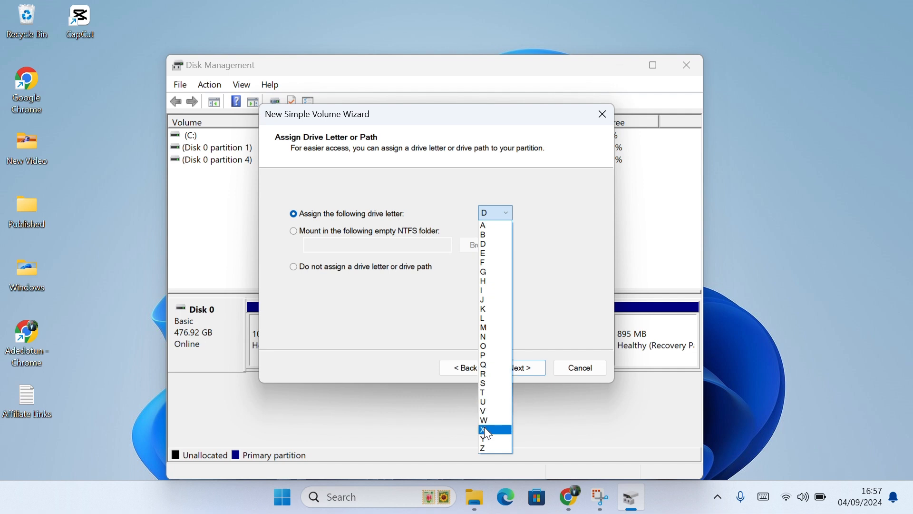
{"action": "left_click", "coordinate": [485, 245]}
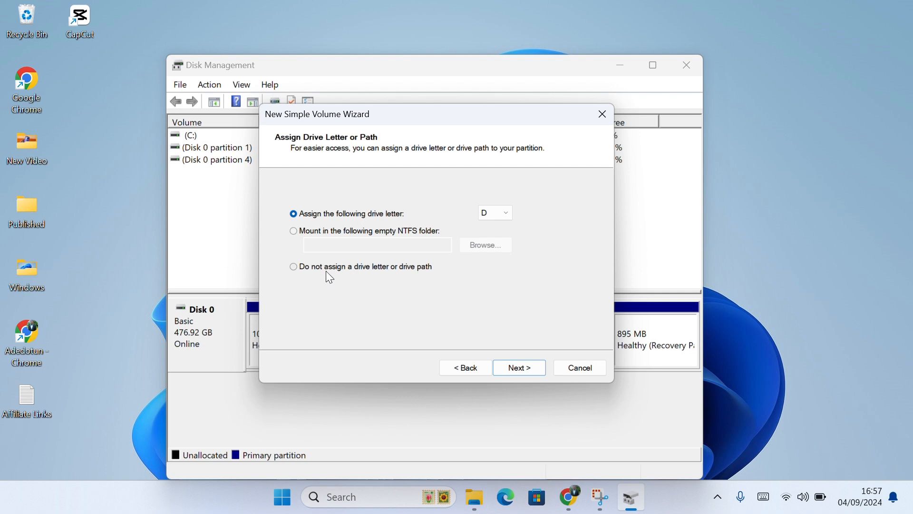
{"action": "left_click", "coordinate": [299, 268]}
{"action": "left_click", "coordinate": [297, 216]}
{"action": "left_click", "coordinate": [516, 379]}
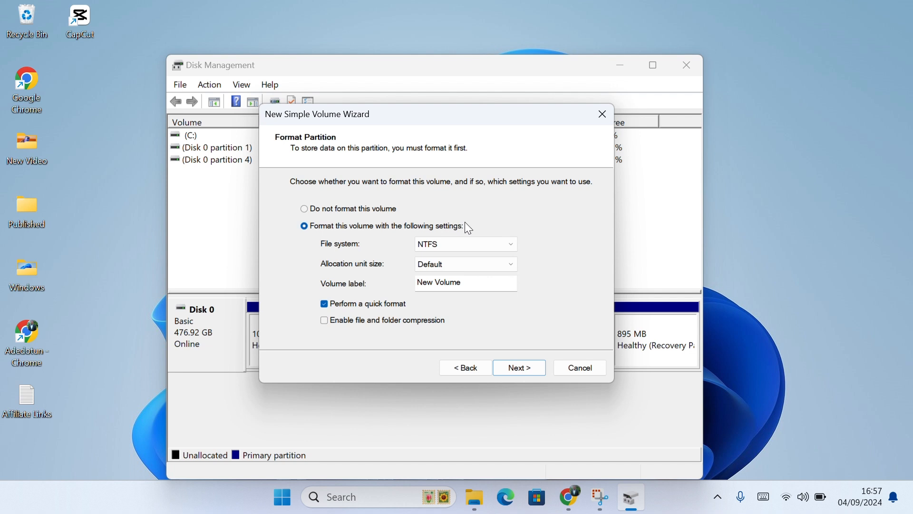
Try exFAT as the new volume's file system, and set it back to NTFS
{"action": "left_click", "coordinate": [430, 251]}
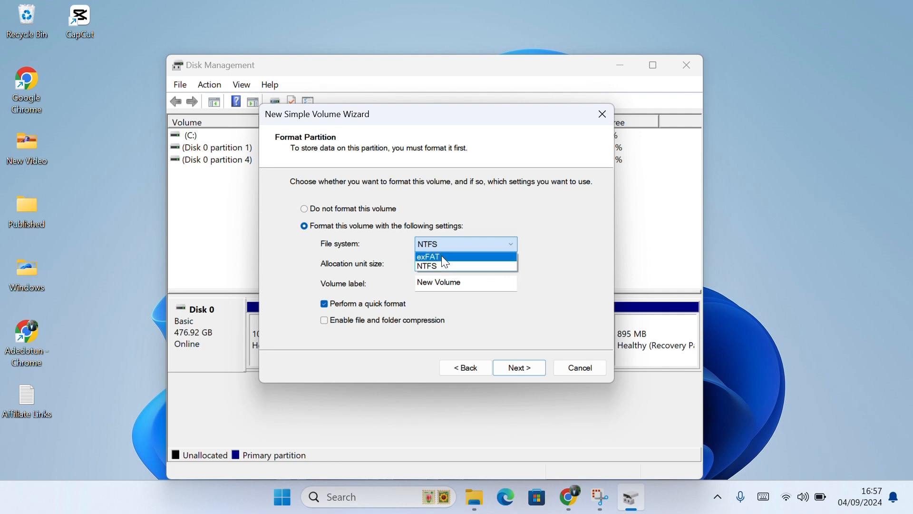
{"action": "left_click", "coordinate": [441, 257]}
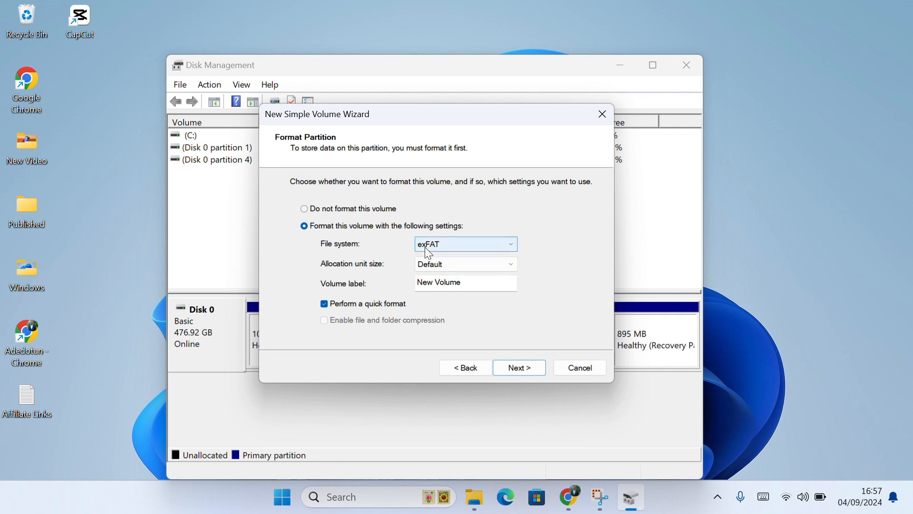
{"action": "left_click", "coordinate": [425, 247]}
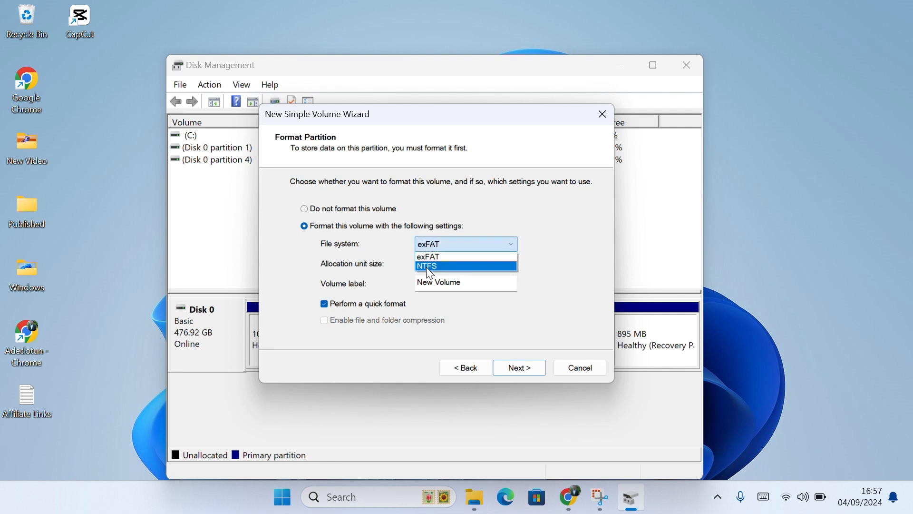
{"action": "left_click", "coordinate": [430, 269]}
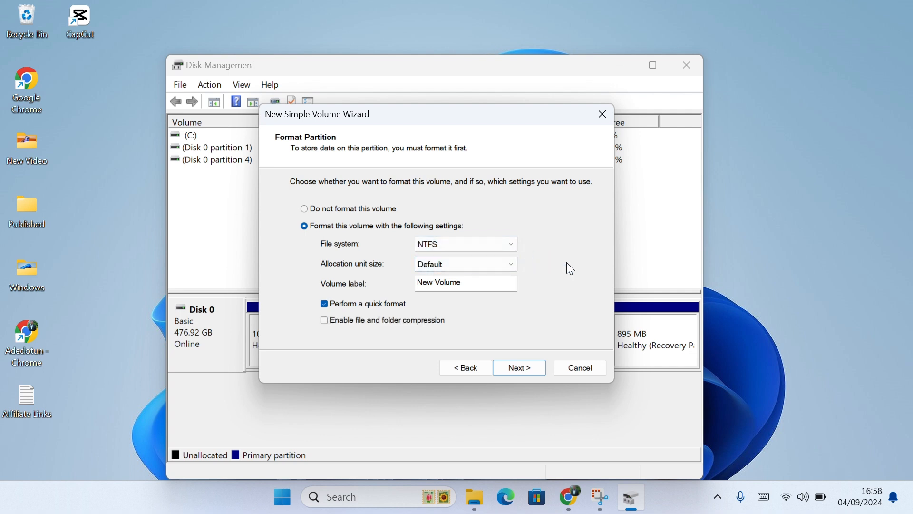
Accept the NTFS format settings, review the settings summary, and finish creating the 70000 MB volume D:
{"action": "left_click", "coordinate": [519, 368]}
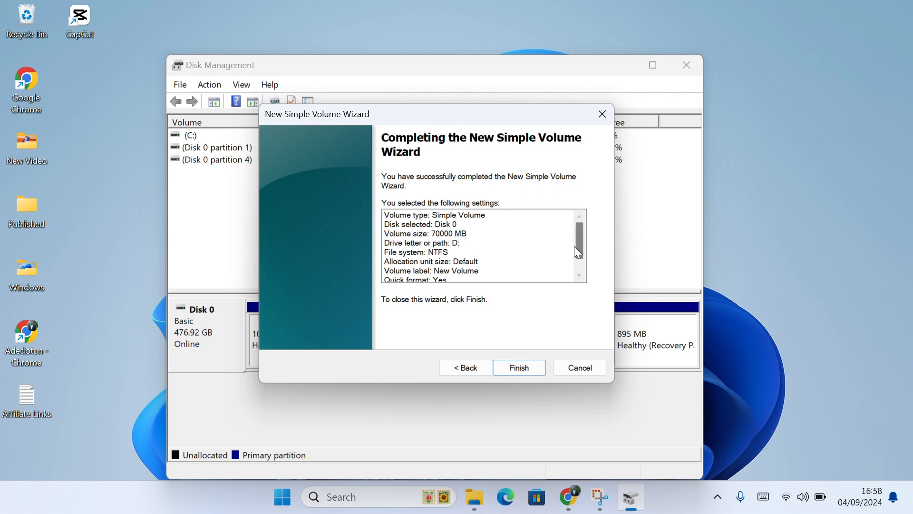
{"action": "mouse_move", "coordinate": [577, 246]}
{"action": "left_mouse_down"}
{"action": "mouse_move", "coordinate": [579, 266]}
{"action": "mouse_move", "coordinate": [580, 224]}
{"action": "mouse_move", "coordinate": [580, 233]}
{"action": "left_mouse_up"}
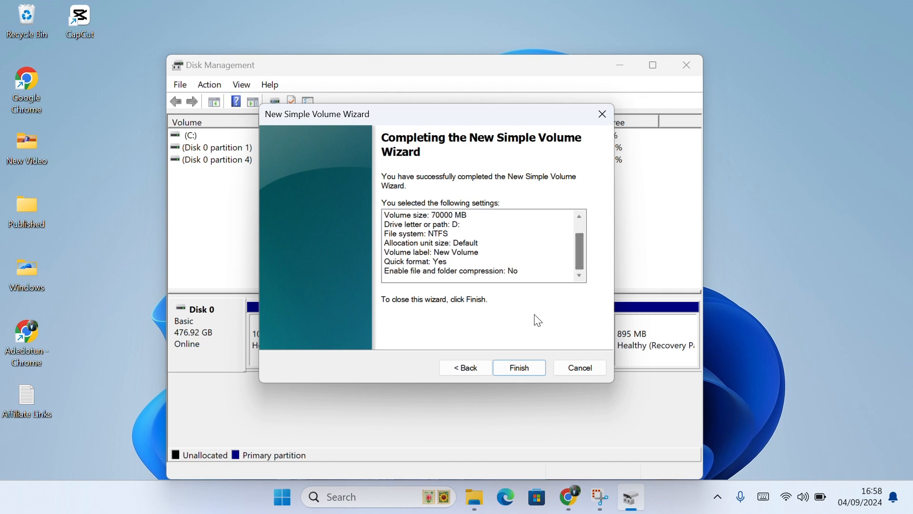
{"action": "left_click", "coordinate": [515, 366]}
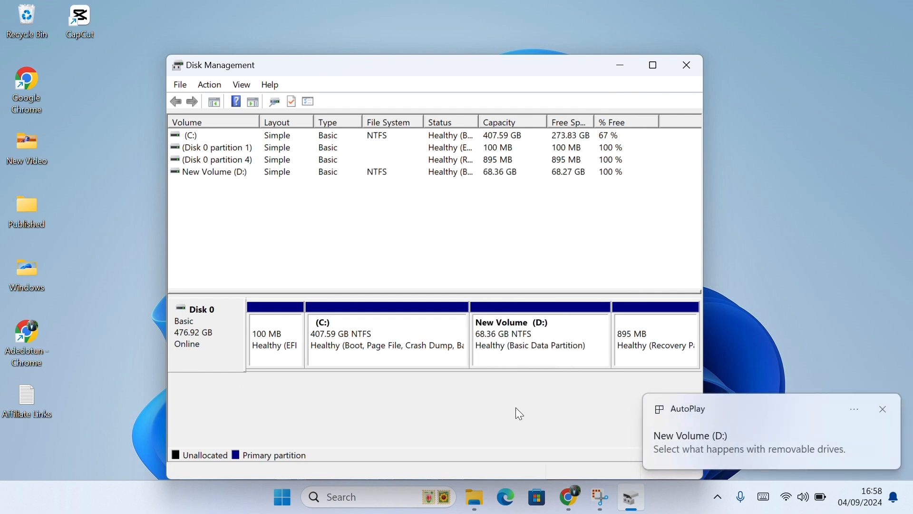
Switch to File Explorer, inspect the contents of New Volume (D:), try its System Volume Information folder, and return to This PC
{"action": "left_click", "coordinate": [476, 497]}
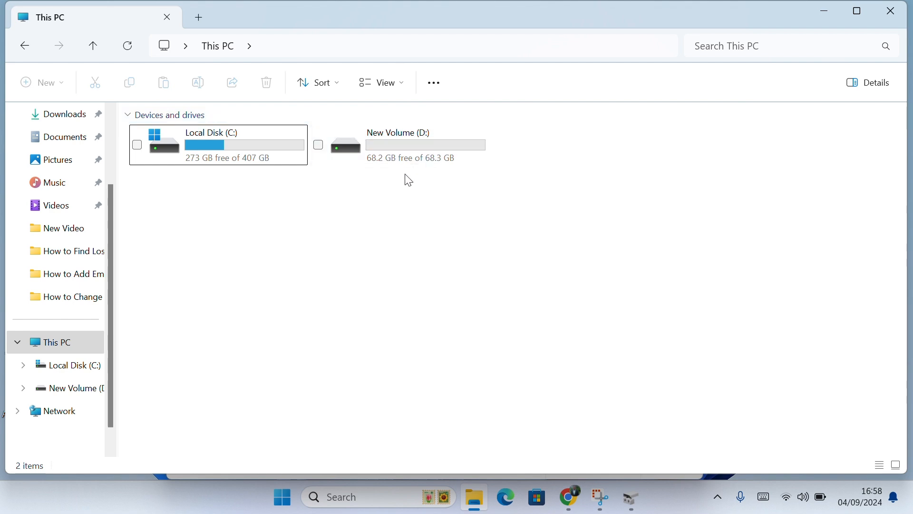
{"action": "mouse_move", "coordinate": [428, 167]}
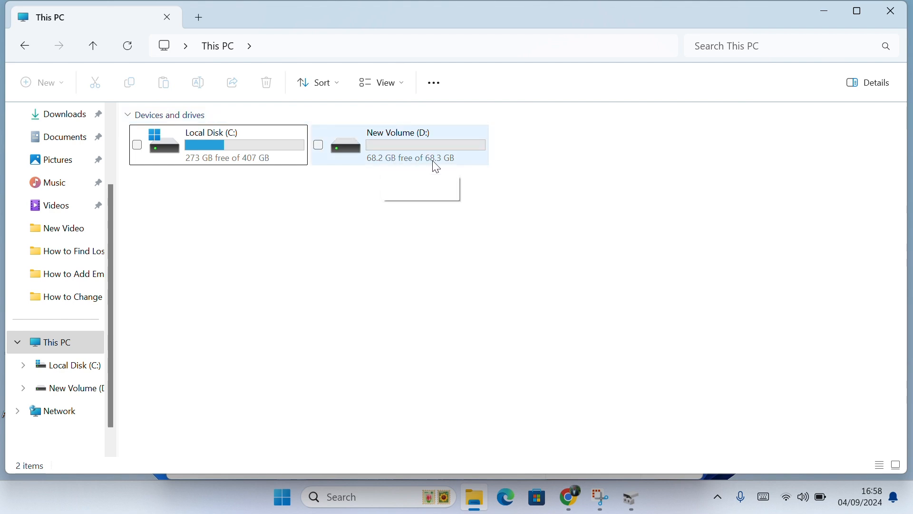
{"action": "double_click", "coordinate": [434, 164]}
{"action": "double_click", "coordinate": [271, 141]}
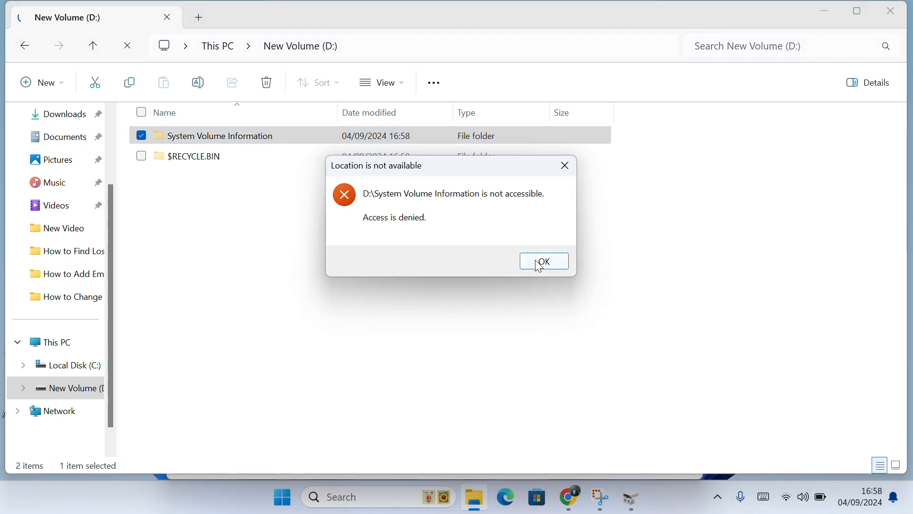
{"action": "left_click", "coordinate": [538, 260]}
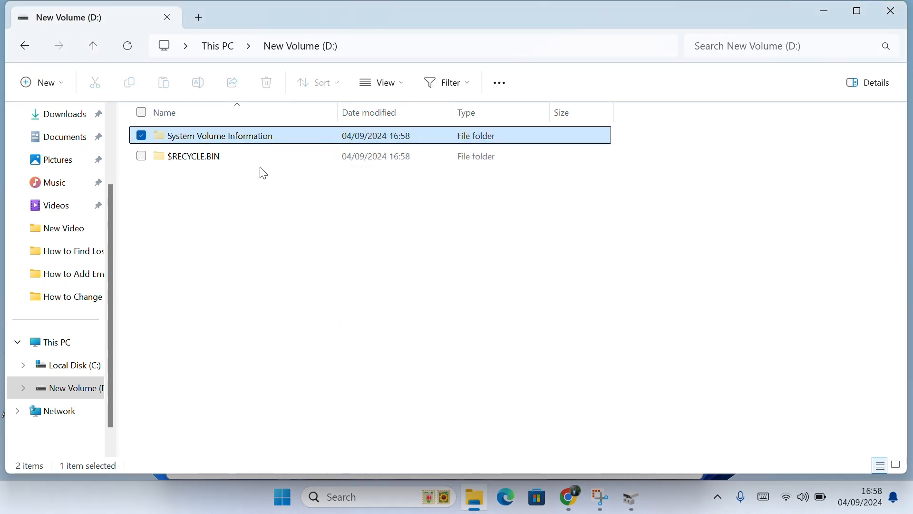
{"action": "left_click", "coordinate": [24, 47]}
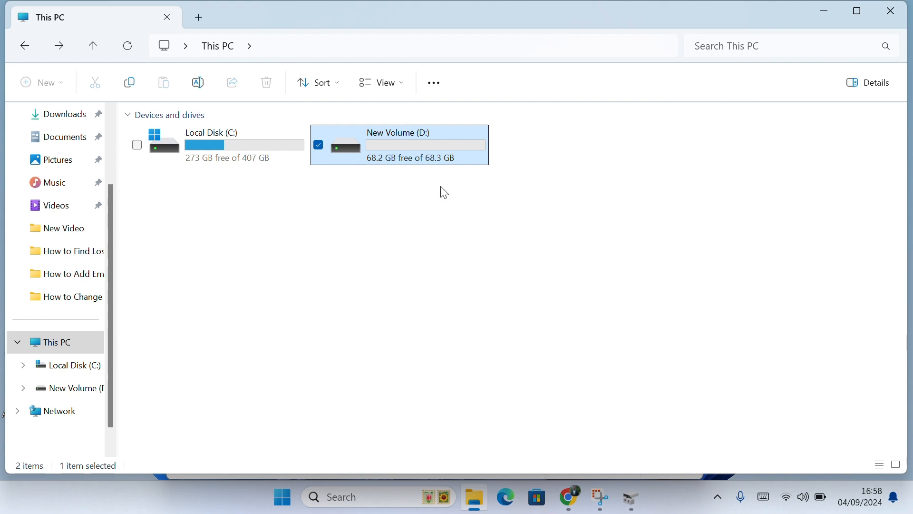
Switch back to Disk Management and clear the volume label of New Volume (D:) in its properties
{"action": "left_click", "coordinate": [631, 506]}
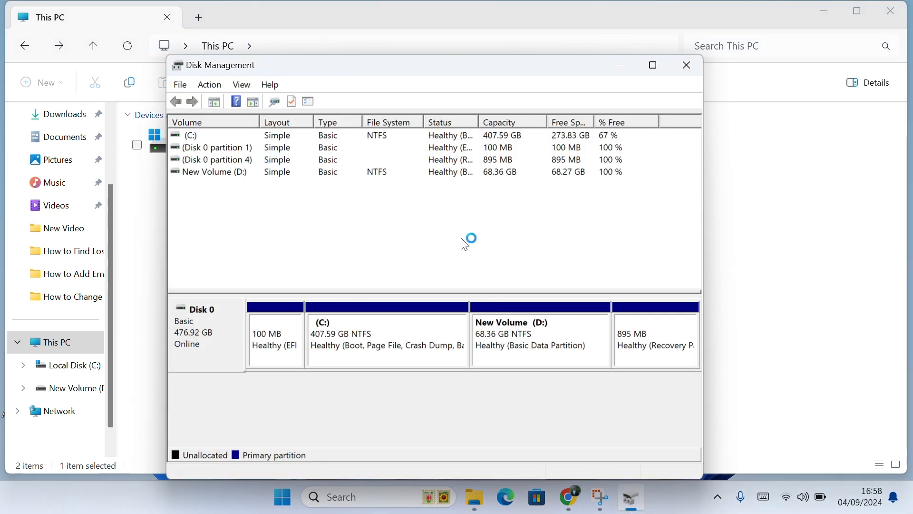
{"action": "left_click", "coordinate": [209, 176]}
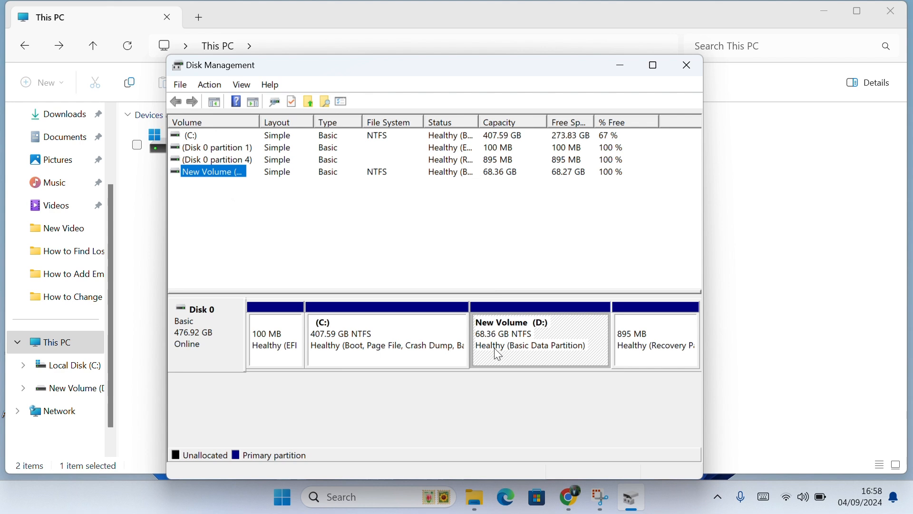
{"action": "right_click", "coordinate": [208, 174]}
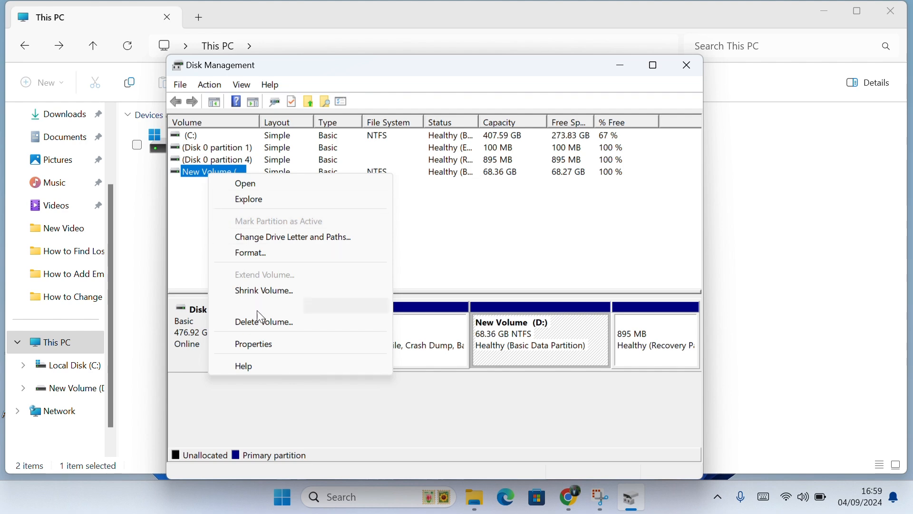
{"action": "left_click", "coordinate": [261, 346]}
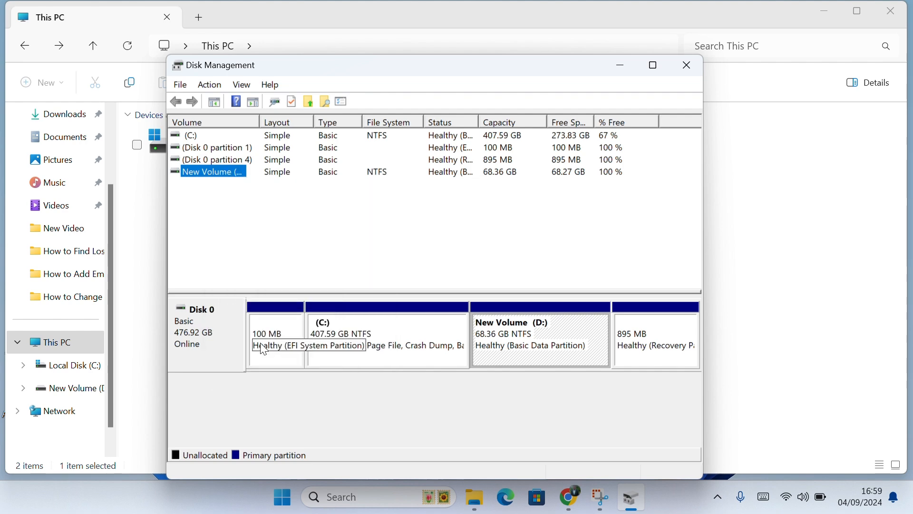
{"action": "key", "text": "BackSpace"}
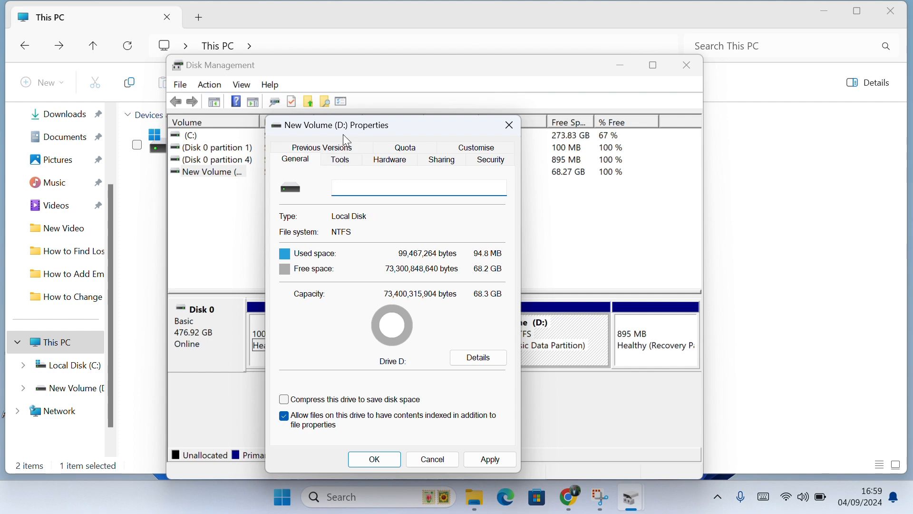
{"action": "left_click_drag", "start_coordinate": [344, 131], "coordinate": [273, 117]}
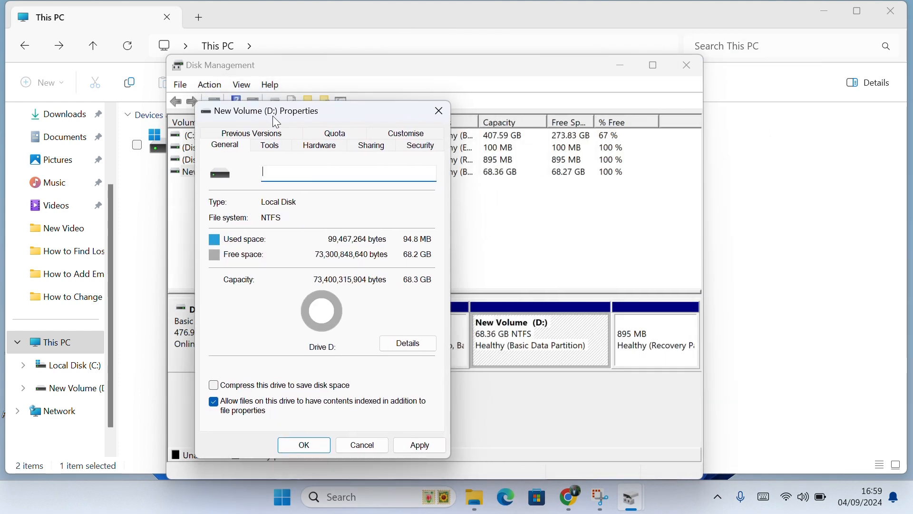
{"action": "left_click", "coordinate": [413, 446]}
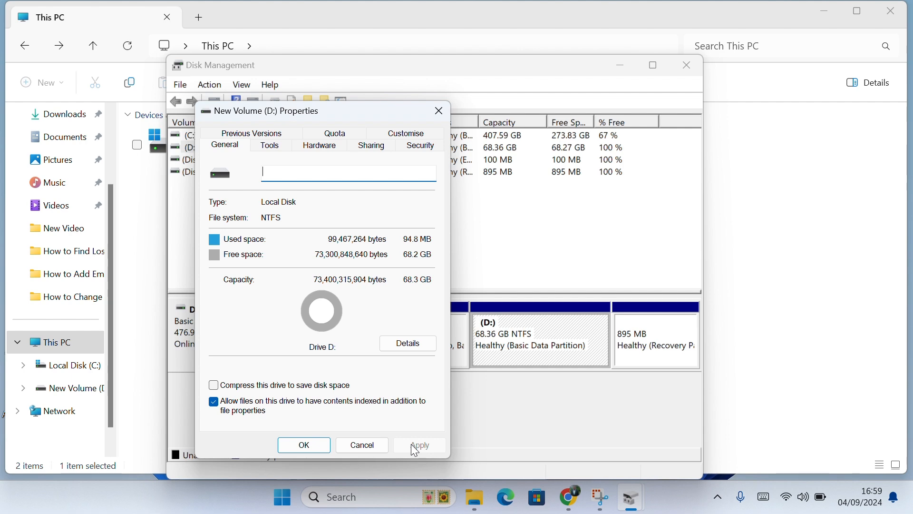
{"action": "left_click", "coordinate": [290, 458]}
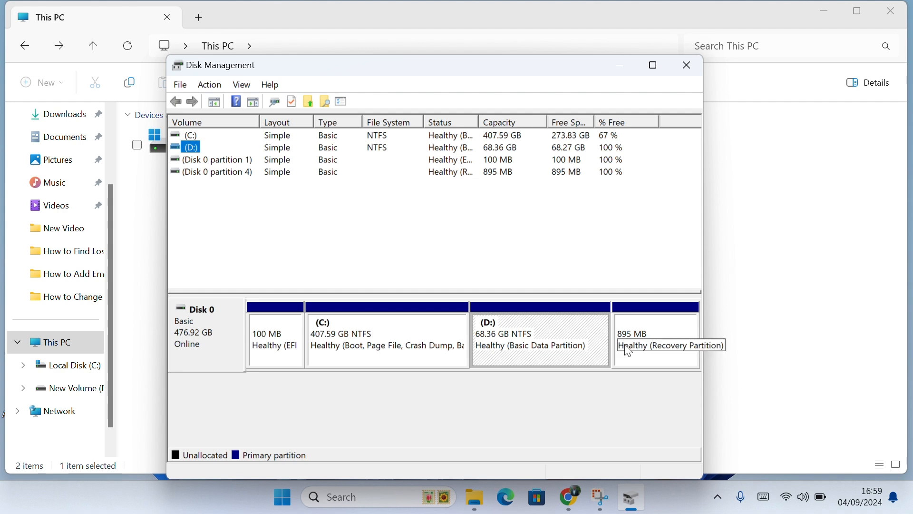
Check drive D:'s name and size in File Explorer, and close both File Explorer and Disk Management
{"action": "left_click", "coordinate": [477, 497]}
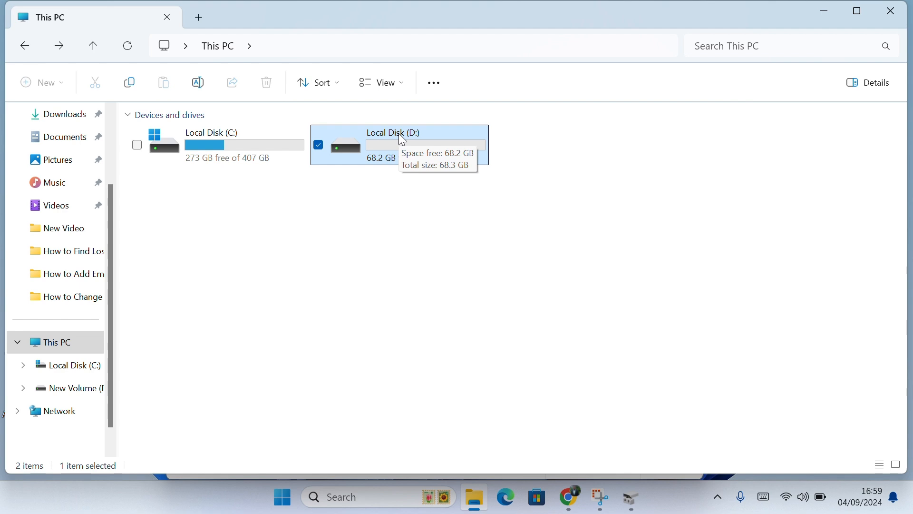
{"action": "left_click", "coordinate": [354, 271]}
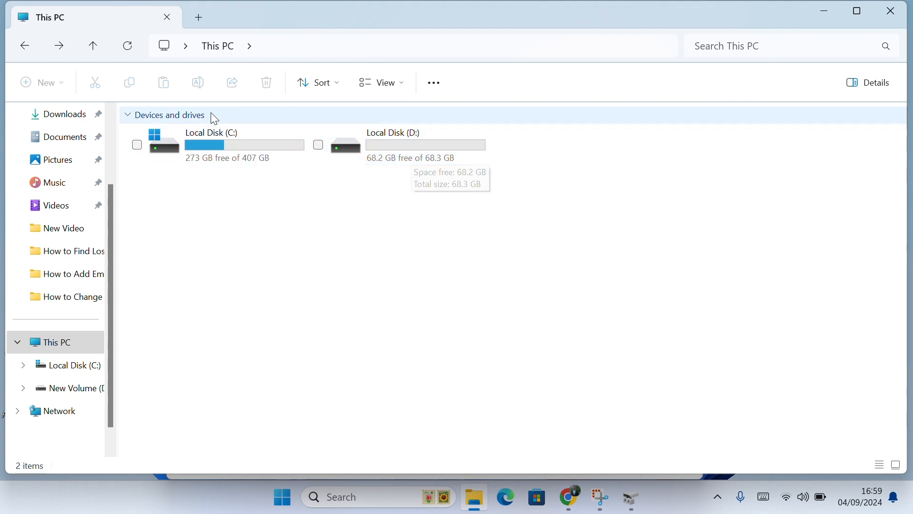
{"action": "mouse_move", "coordinate": [227, 151]}
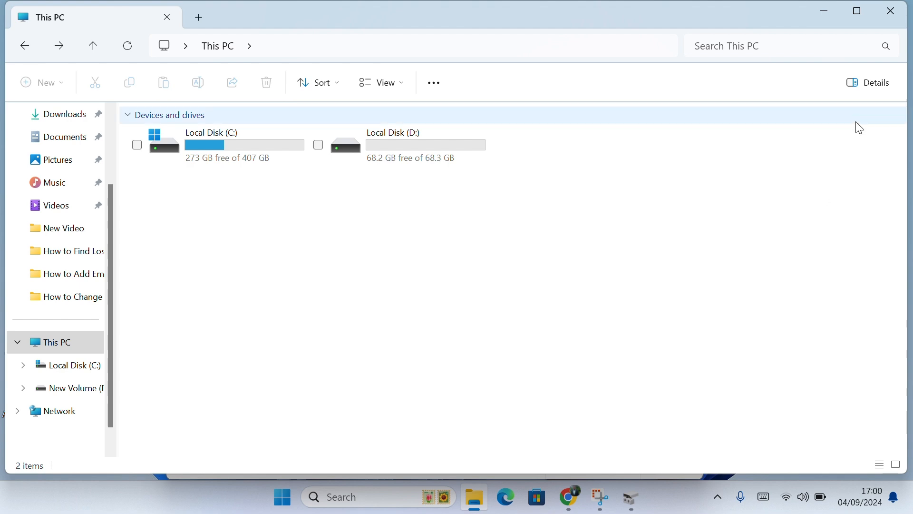
{"action": "left_click", "coordinate": [893, 14]}
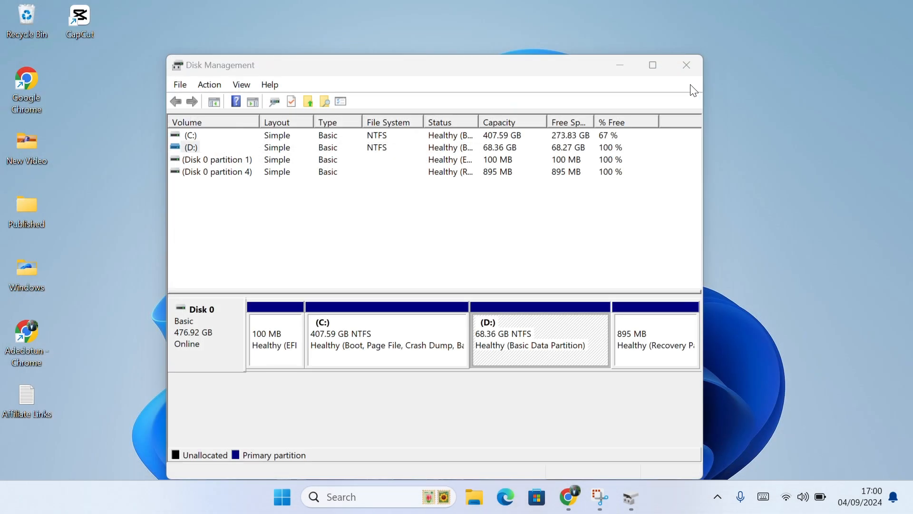
{"action": "left_click", "coordinate": [682, 64]}
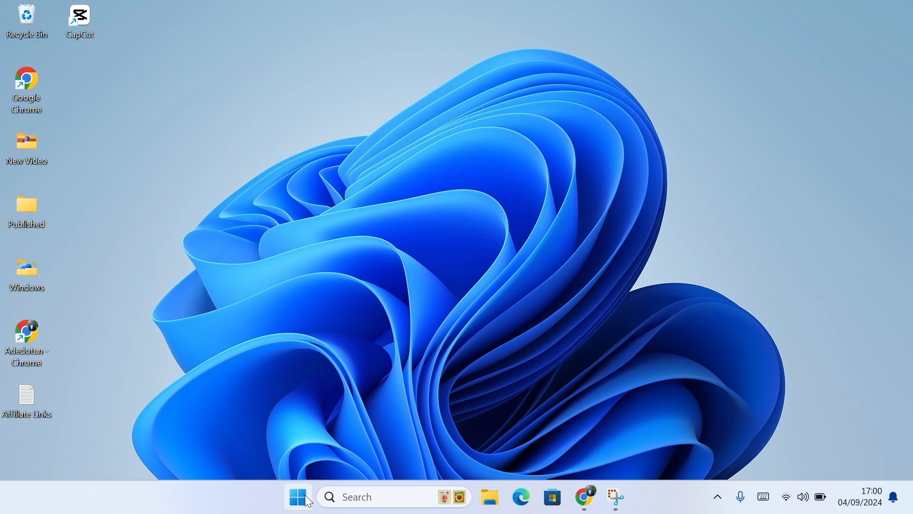
Launch Computer Management from This PC in File Explorer, close File Explorer, and show Disk Management
{"action": "left_click", "coordinate": [491, 498]}
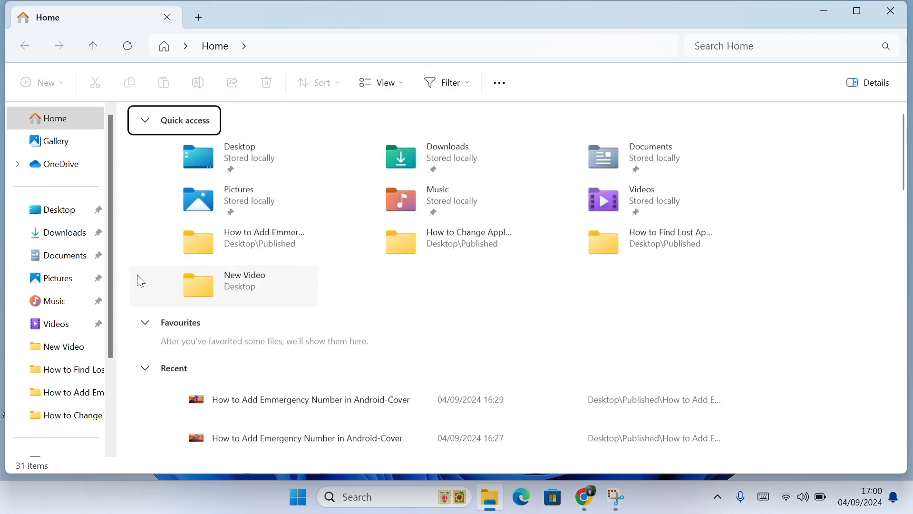
{"action": "scroll", "coordinate": [111, 244], "scroll_direction": "down", "scroll_amount": 5}
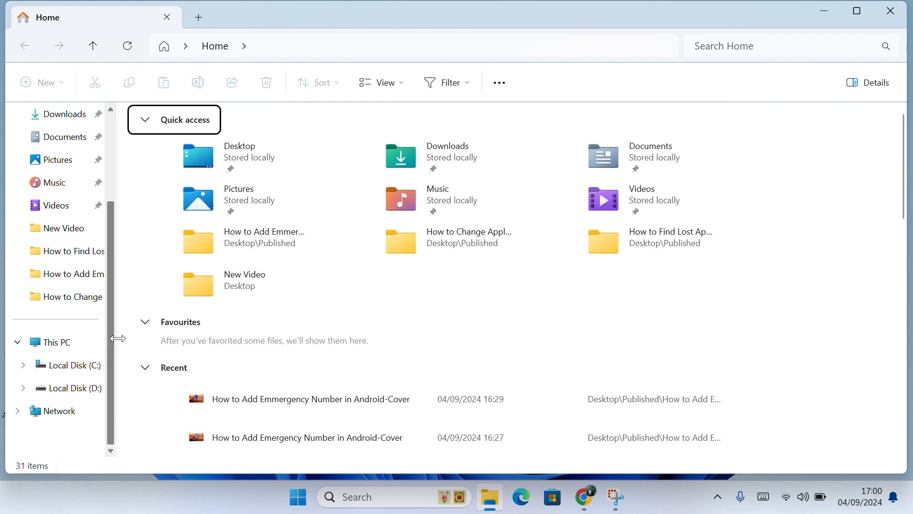
{"action": "left_click", "coordinate": [76, 341]}
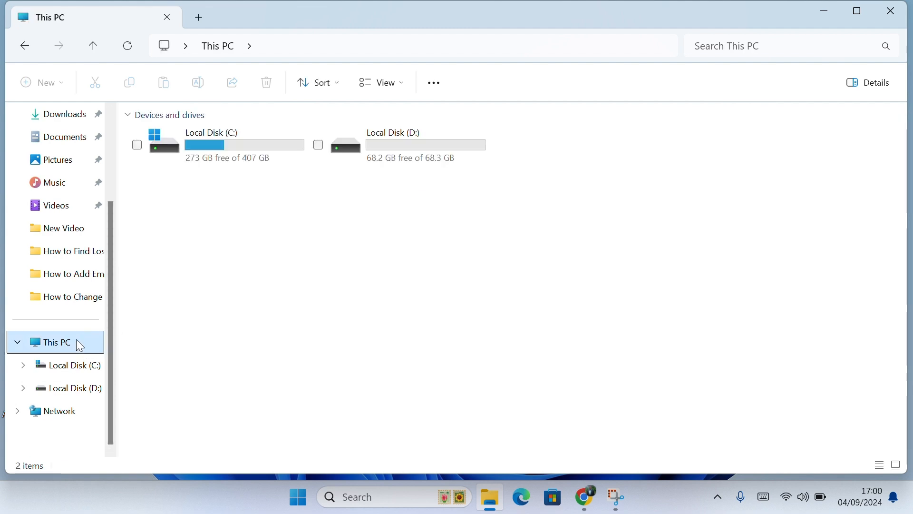
{"action": "right_click", "coordinate": [79, 345]}
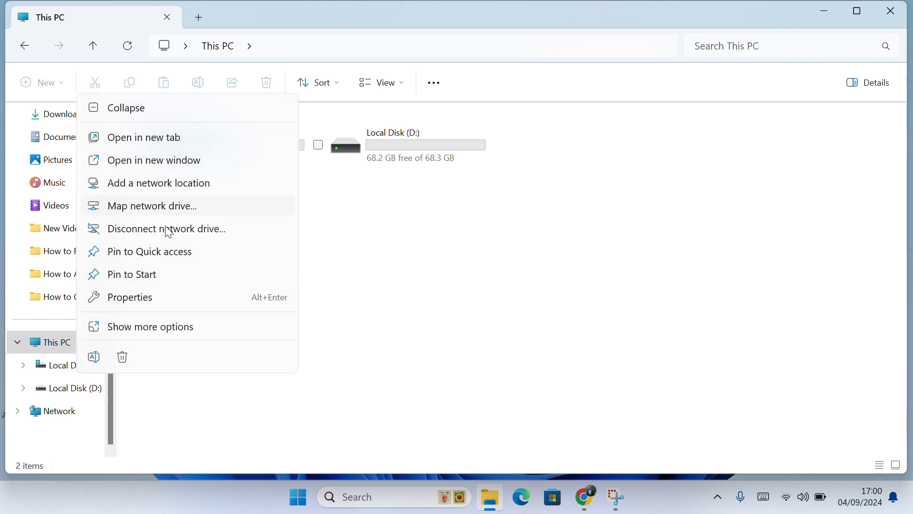
{"action": "left_click", "coordinate": [175, 327]}
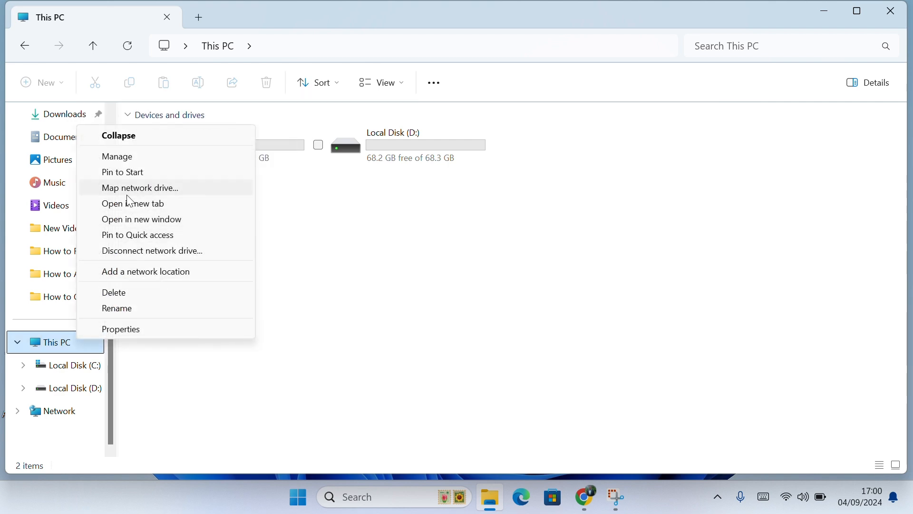
{"action": "left_click", "coordinate": [114, 157]}
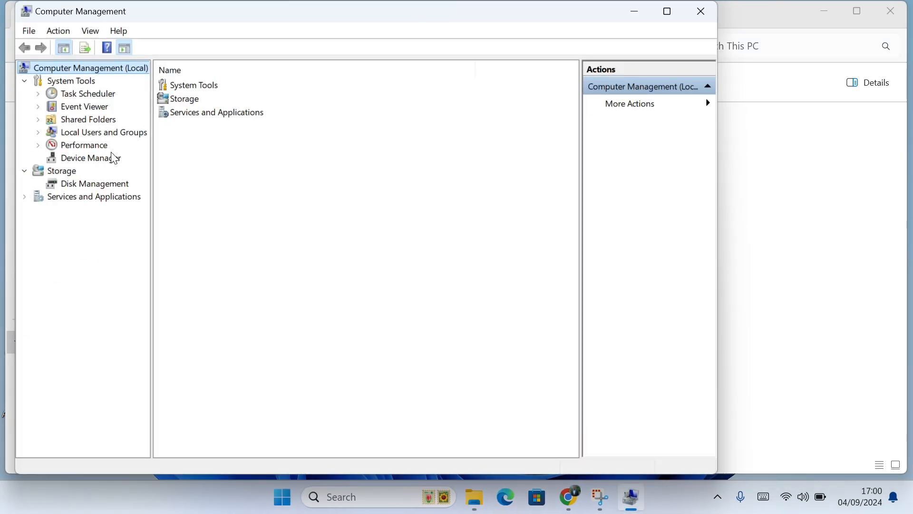
{"action": "left_click_drag", "start_coordinate": [255, 16], "coordinate": [366, 53]}
{"action": "left_click", "coordinate": [891, 11]}
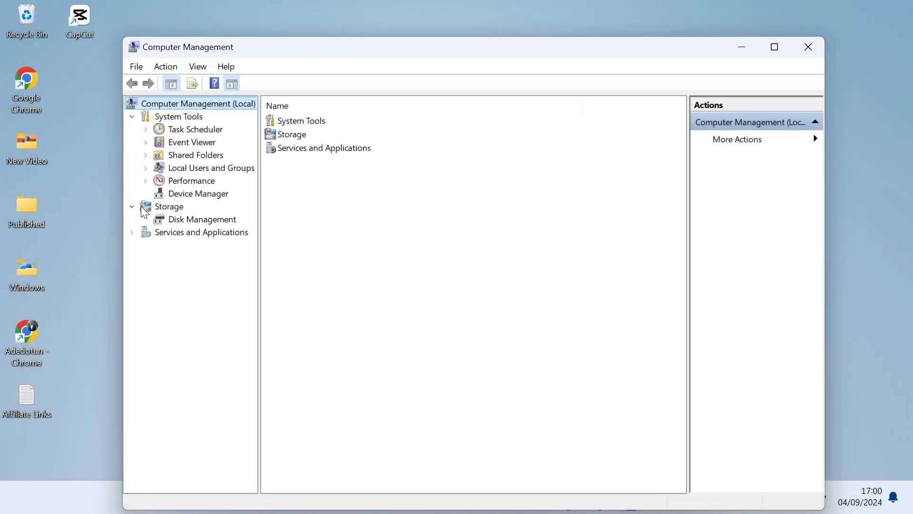
{"action": "left_click", "coordinate": [177, 221]}
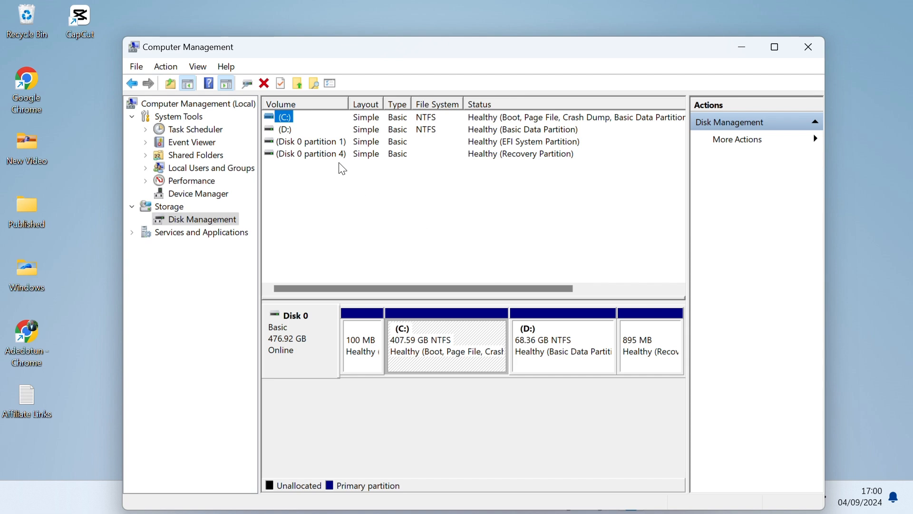
Shrink volume D: by 30000 MB
{"action": "left_click", "coordinate": [290, 132]}
{"action": "right_click", "coordinate": [288, 129]}
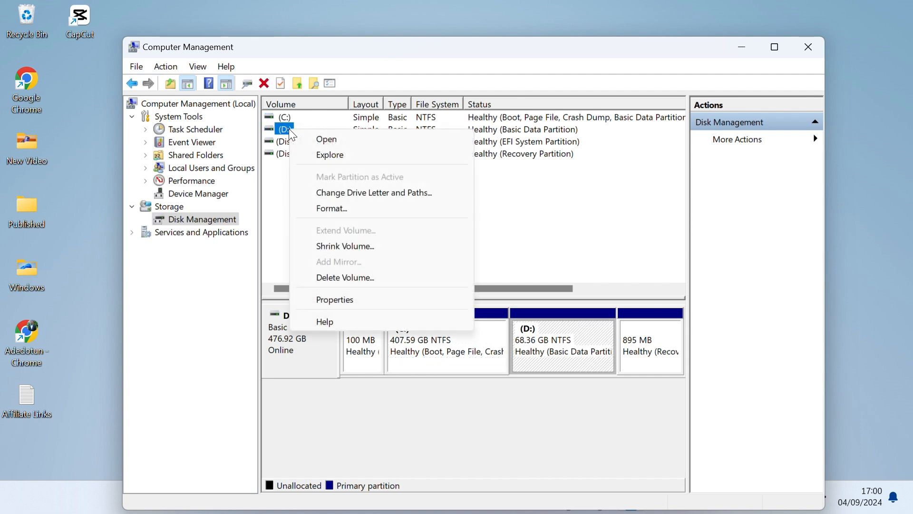
{"action": "left_click", "coordinate": [349, 246]}
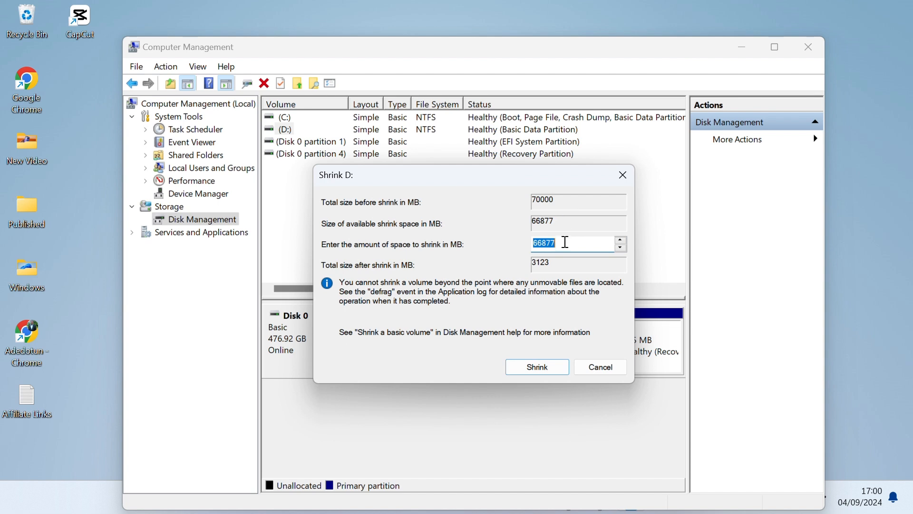
{"action": "left_click", "coordinate": [565, 245]}
{"action": "double_click", "coordinate": [566, 246]}
{"action": "type", "text": "30000"}
{"action": "left_click", "coordinate": [535, 367]}
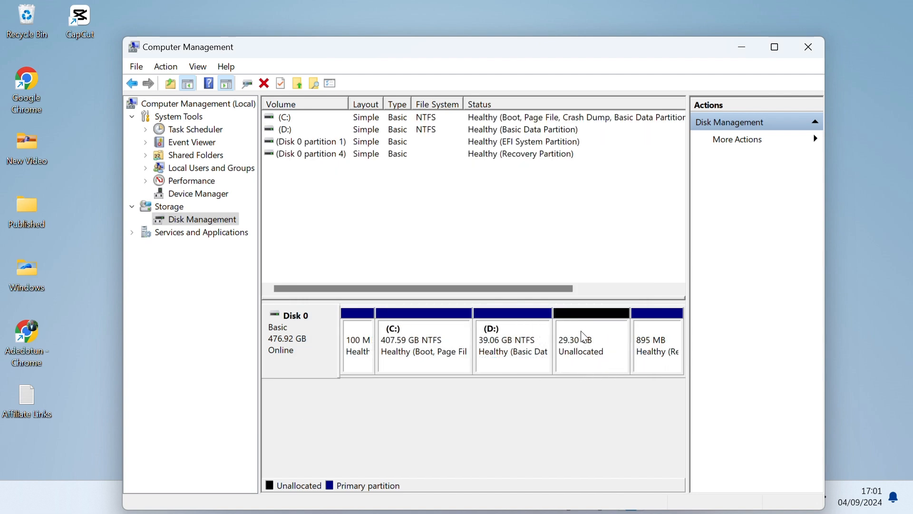
Start a new simple volume in the unallocated space on Disk 0, with size 30000 MB and drive letter E
{"action": "right_click", "coordinate": [585, 338]}
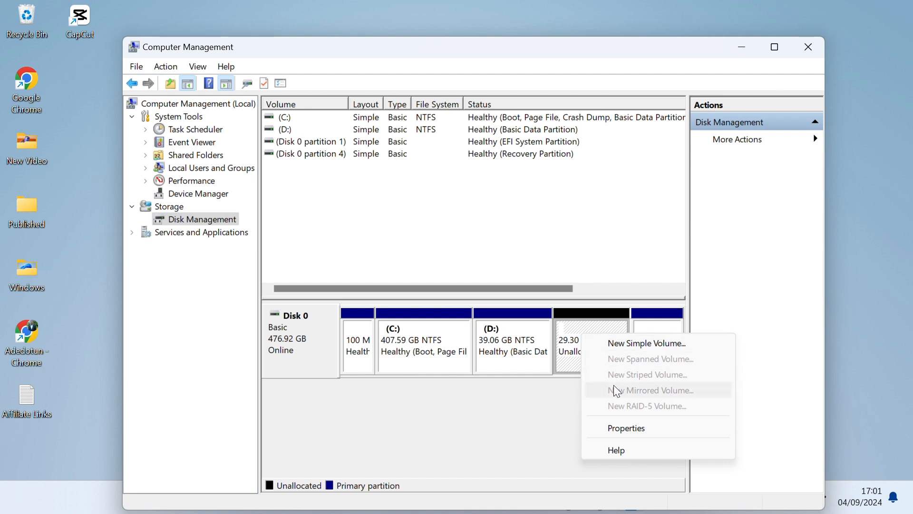
{"action": "left_click", "coordinate": [646, 344]}
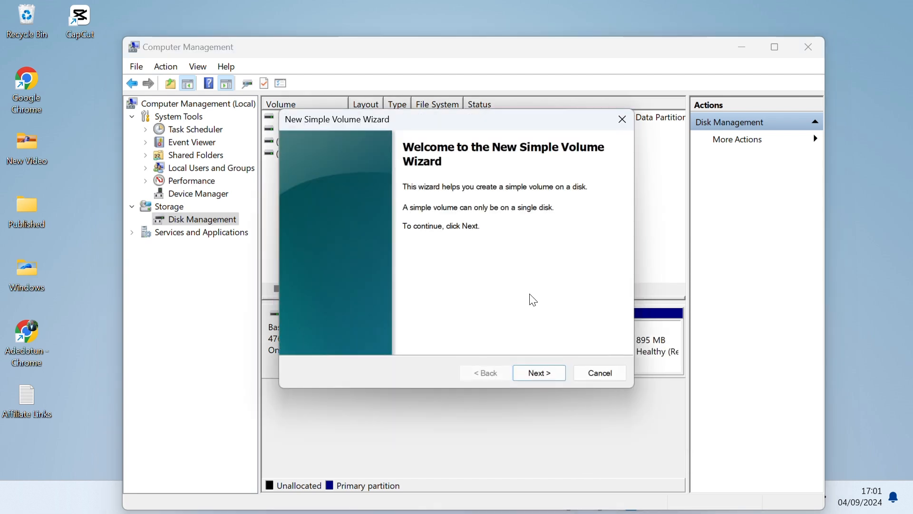
{"action": "left_click", "coordinate": [540, 373]}
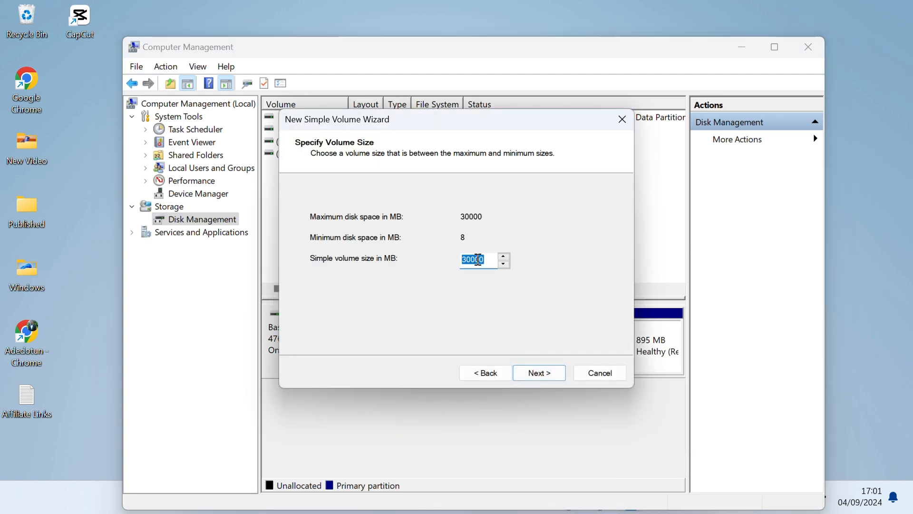
{"action": "left_click", "coordinate": [540, 374]}
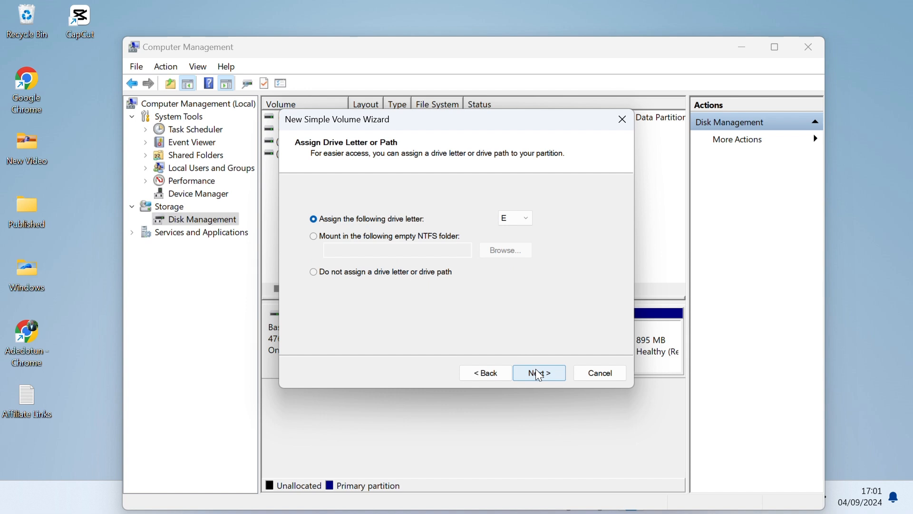
{"action": "left_click", "coordinate": [517, 222]}
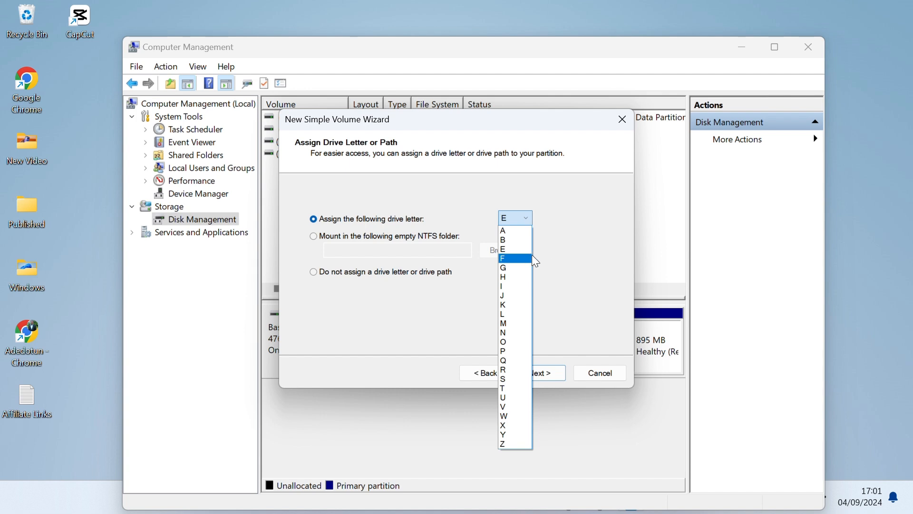
{"action": "left_click", "coordinate": [571, 255]}
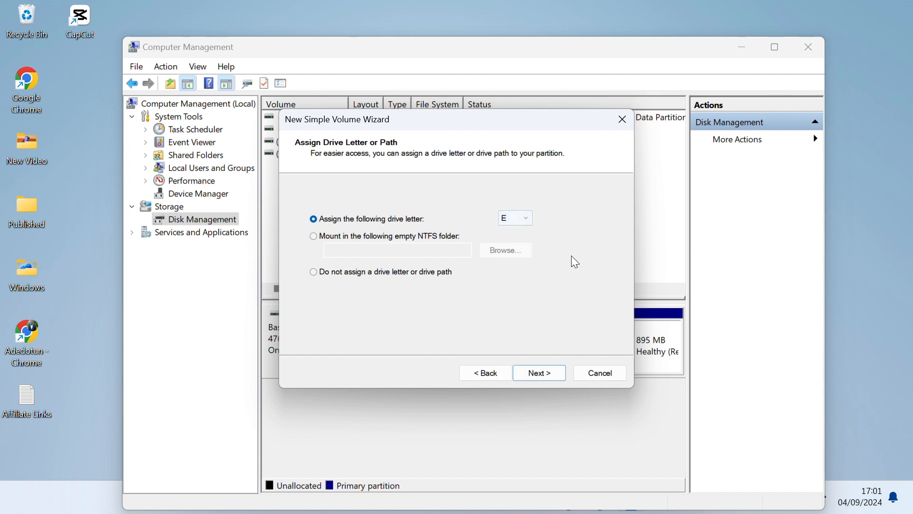
{"action": "left_click", "coordinate": [535, 375]}
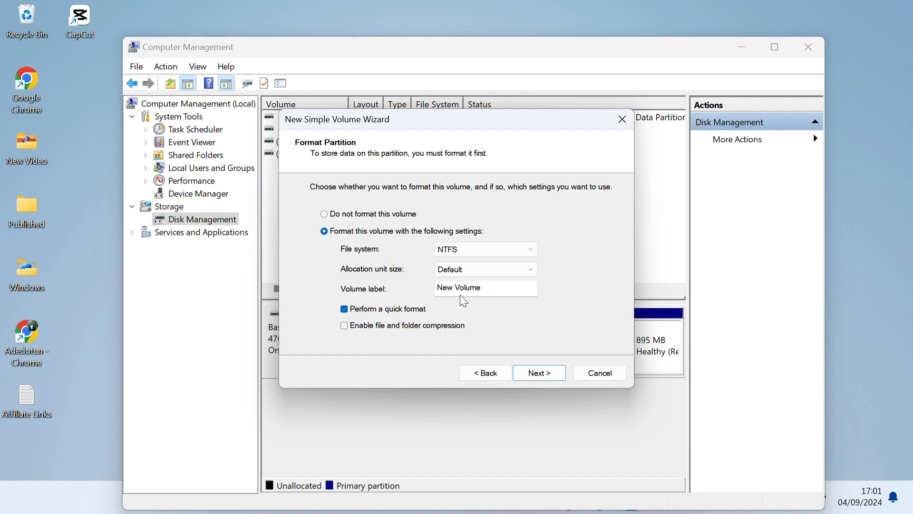
Clear the volume label, keep NTFS with default allocation unit size and quick format, and finish creating the volume
{"action": "left_click", "coordinate": [460, 288]}
{"action": "key", "text": "BackSpace"}
{"action": "key", "text": "BackSpace"}
{"action": "key", "text": "Delete"}
{"action": "key", "text": "Delete"}
{"action": "key", "text": "Delete"}
{"action": "key", "text": "Delete"}
{"action": "key", "text": "Delete"}
{"action": "key", "text": "BackSpace"}
{"action": "key", "text": "BackSpace"}
{"action": "key", "text": "BackSpace"}
{"action": "left_click", "coordinate": [551, 369]}
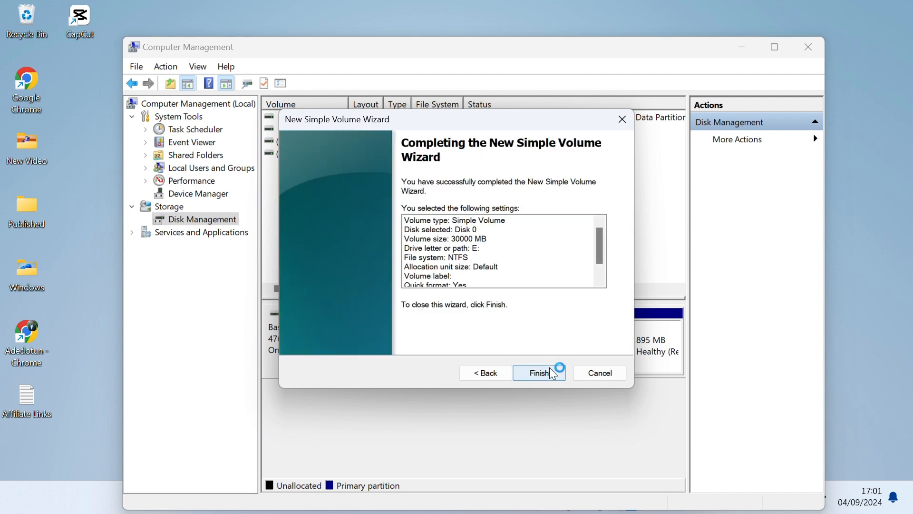
{"action": "left_click", "coordinate": [552, 371]}
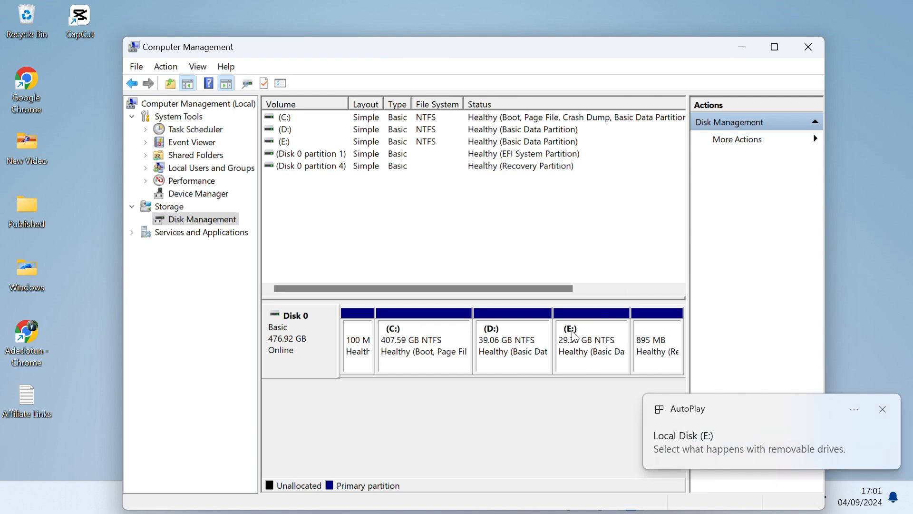
Close Computer Management and show the drives under This PC in File Explorer
{"action": "left_click", "coordinate": [809, 46]}
{"action": "key", "text": "super+e"}
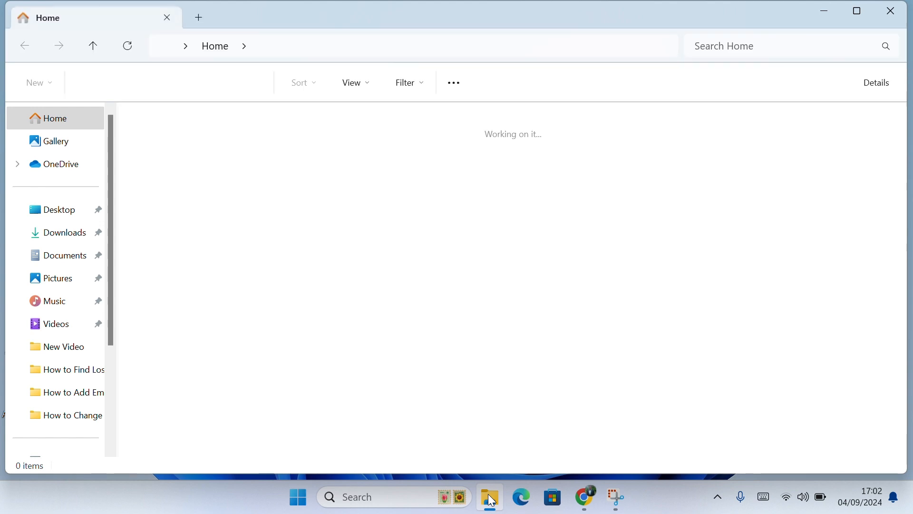
{"action": "left_click_drag", "start_coordinate": [110, 326], "coordinate": [109, 398]}
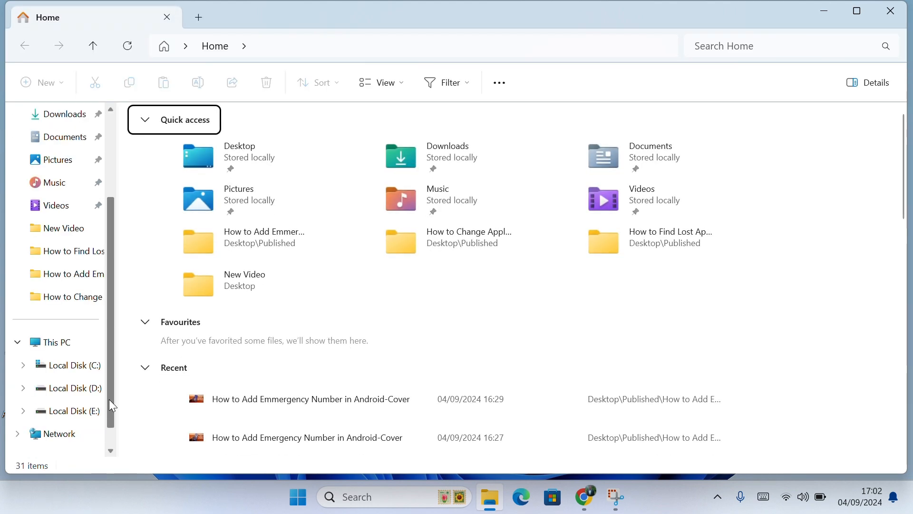
{"action": "left_click", "coordinate": [59, 343]}
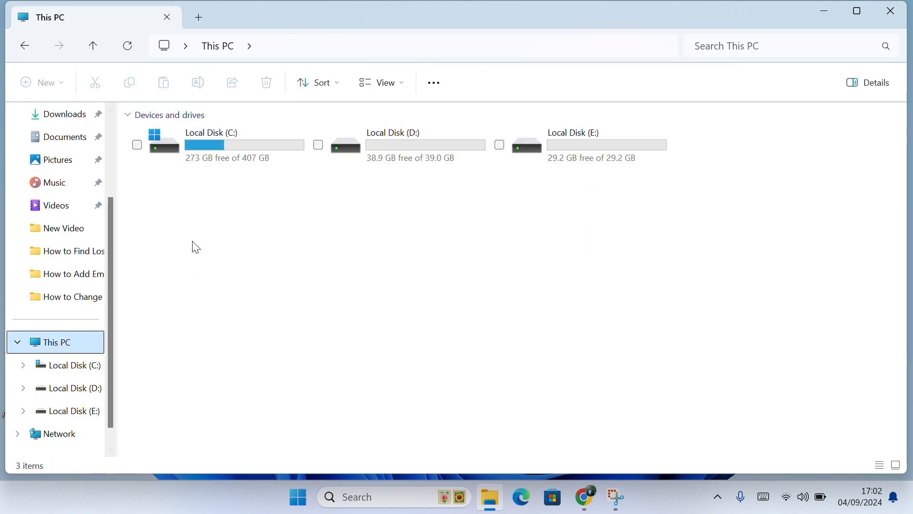